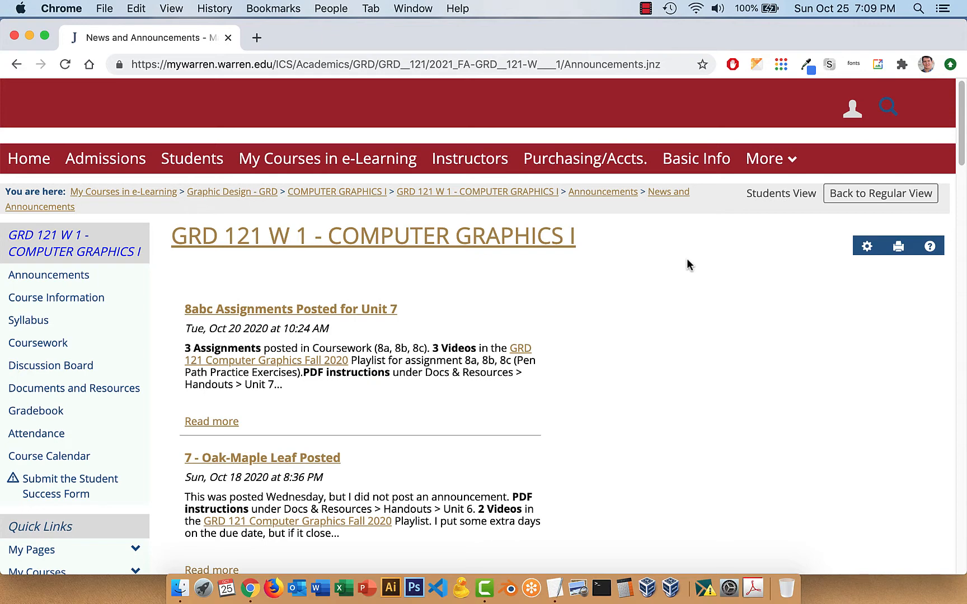
In the course's coursework, open the shared Gravit Designer link for the Unit 8 assignment 910 - Hween Bat Cat & Flyer.
left_click(55, 348)
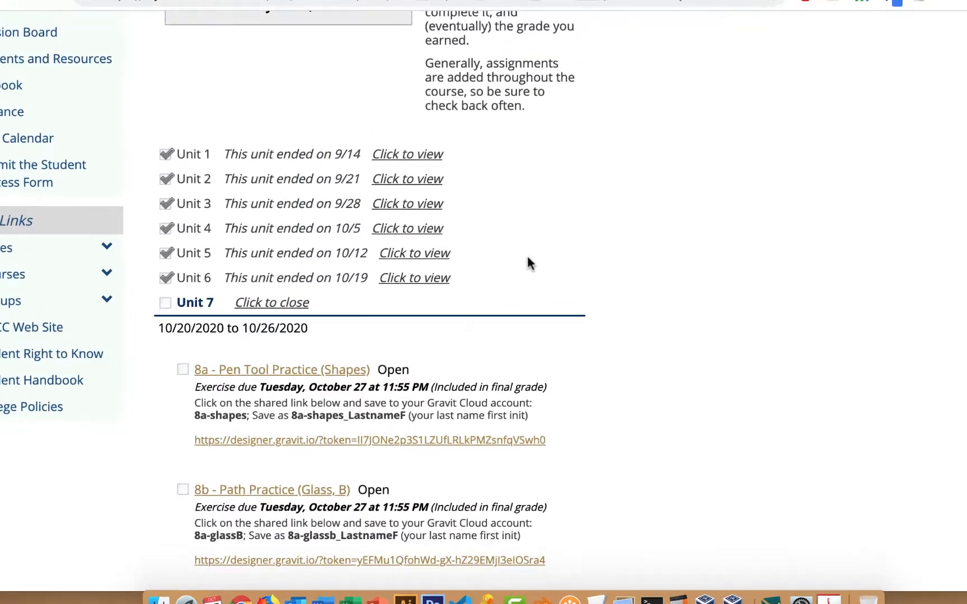
scroll(498, 294, "down", 5)
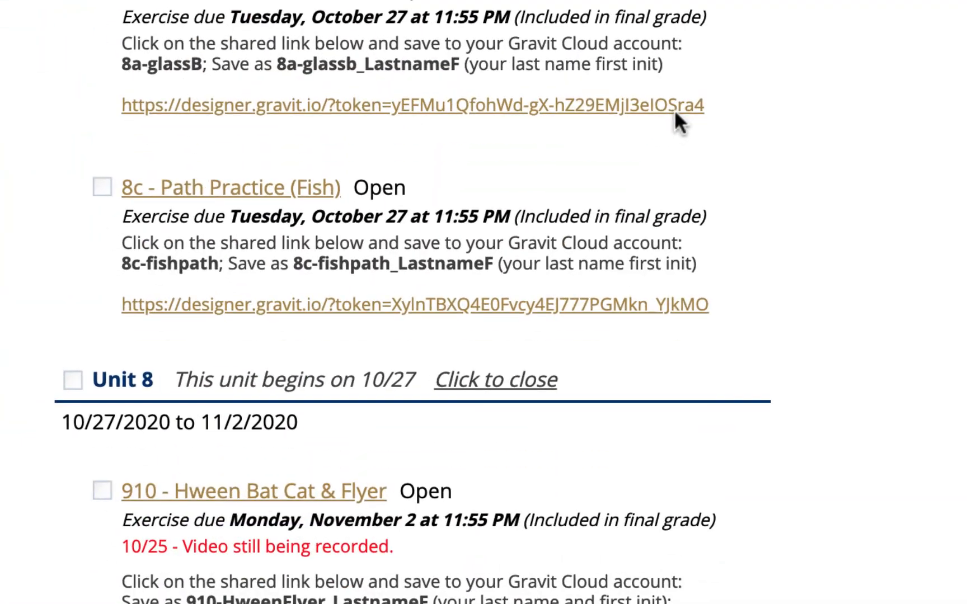
scroll(675, 112, "down", 5)
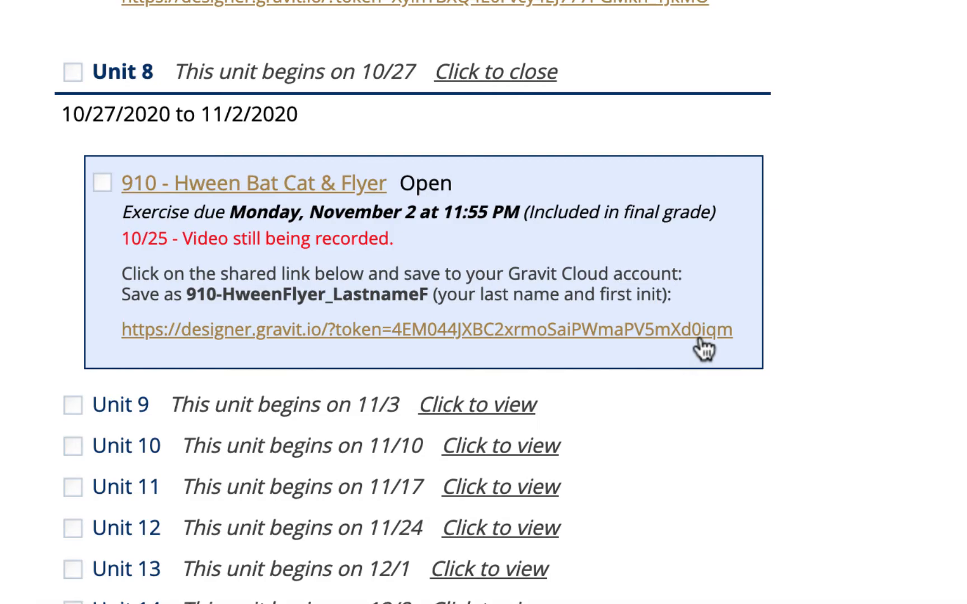
left_click(700, 336)
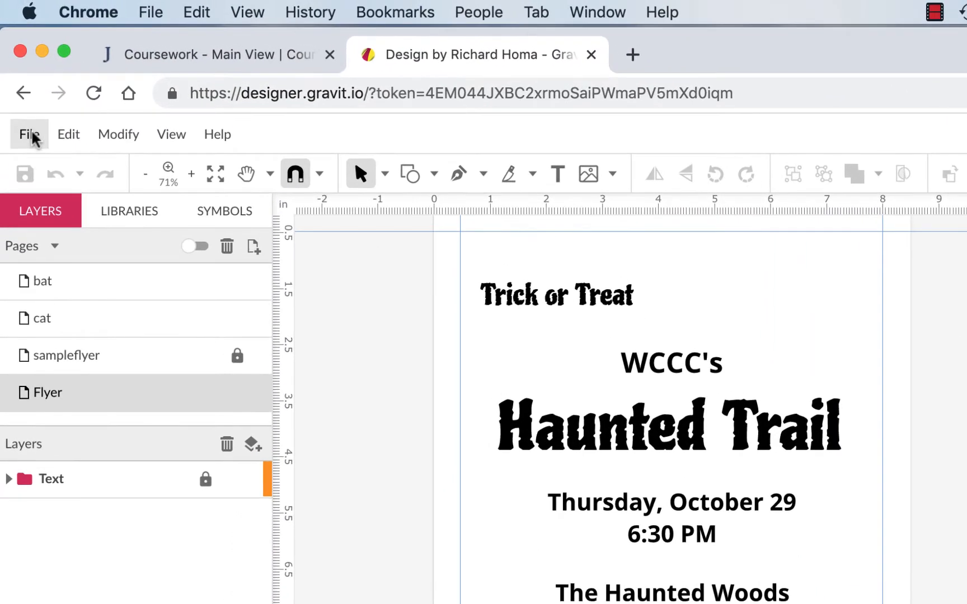
Save the design to the cloud as 910-HweenFlyer_ followed by the student's last name and first initial.
left_click(31, 136)
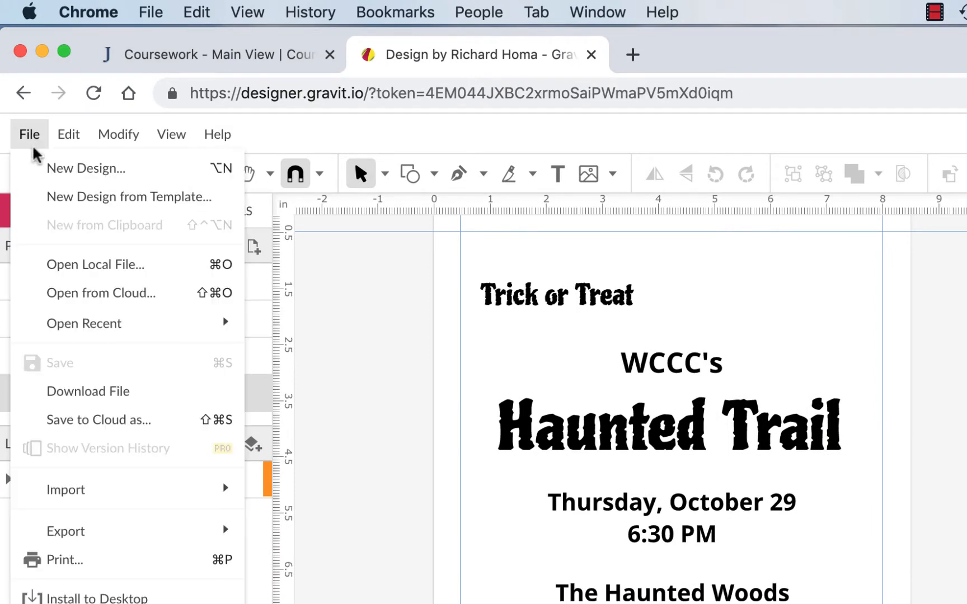
left_click(96, 424)
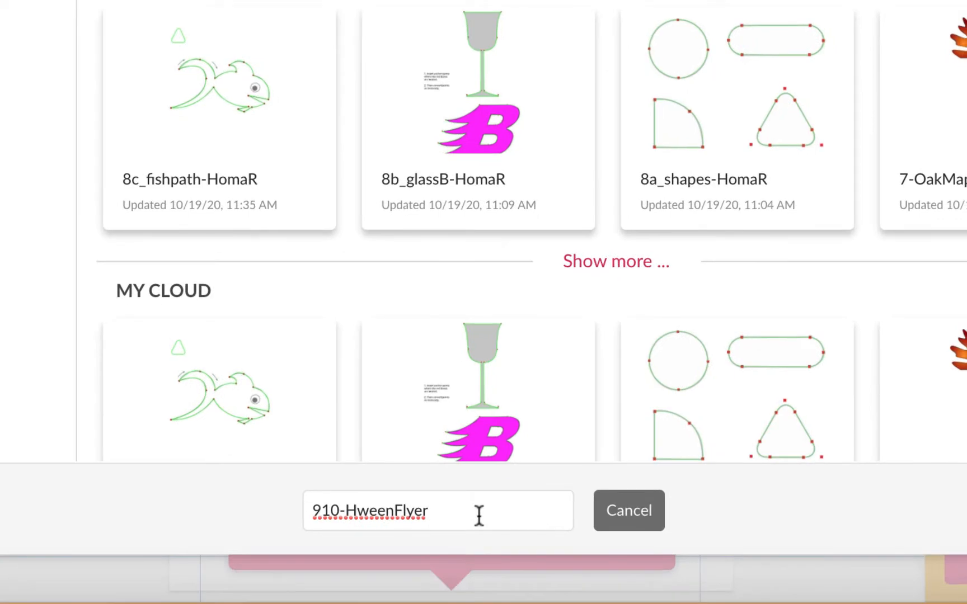
type("_Homa")
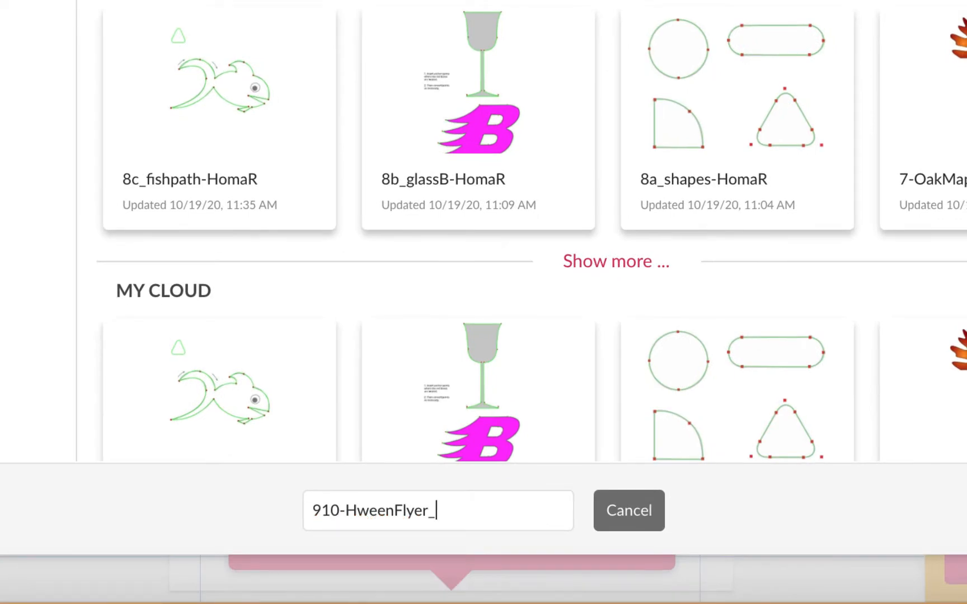
type("R")
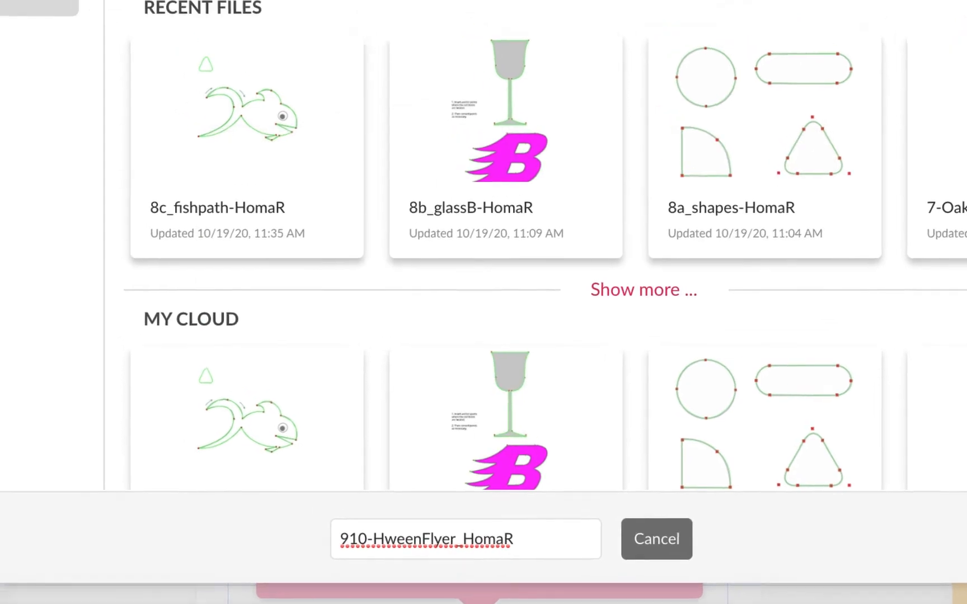
key("Return")
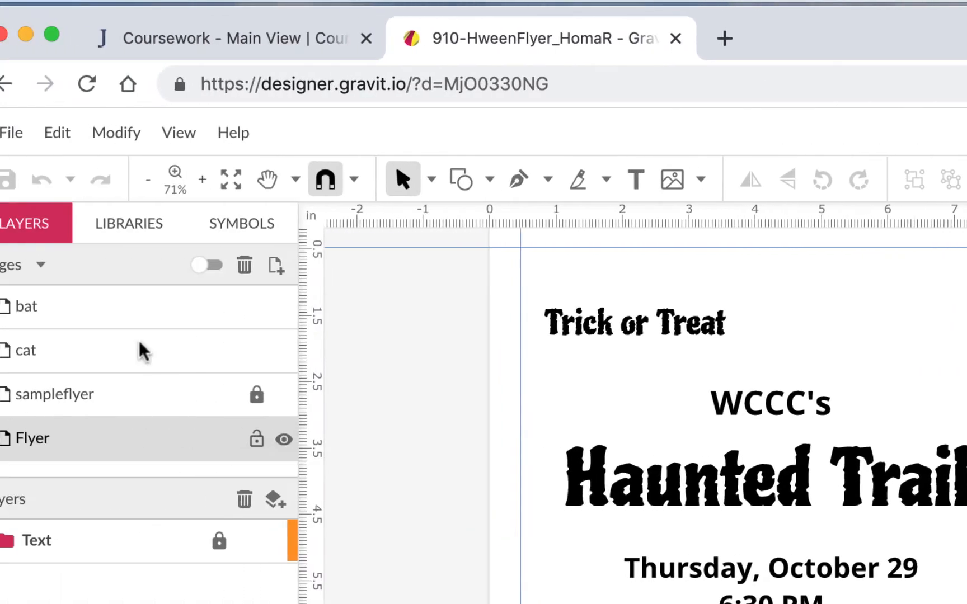
Look through the design's bat, cat and sampleflyer pages.
left_click(183, 309)
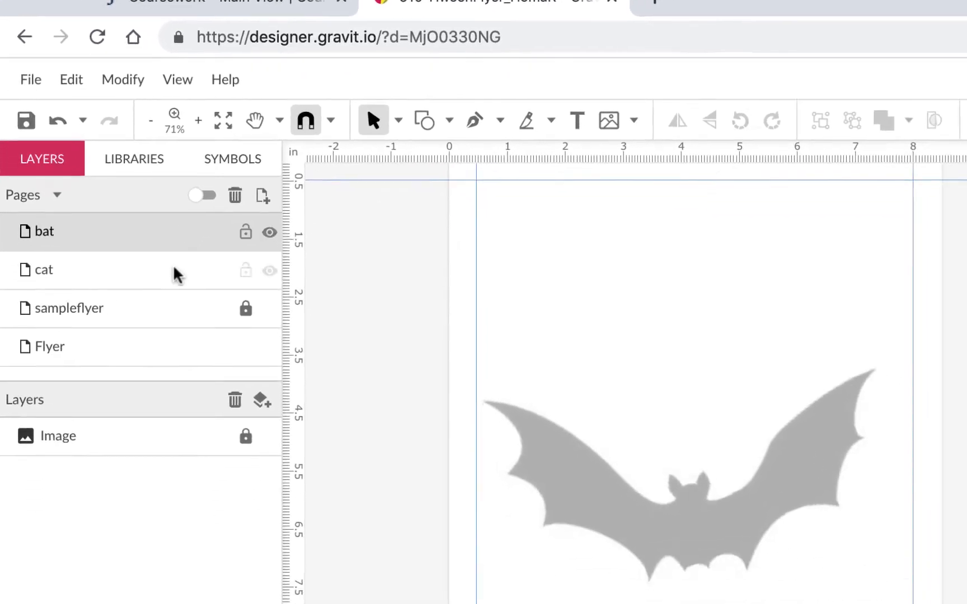
left_click(198, 354)
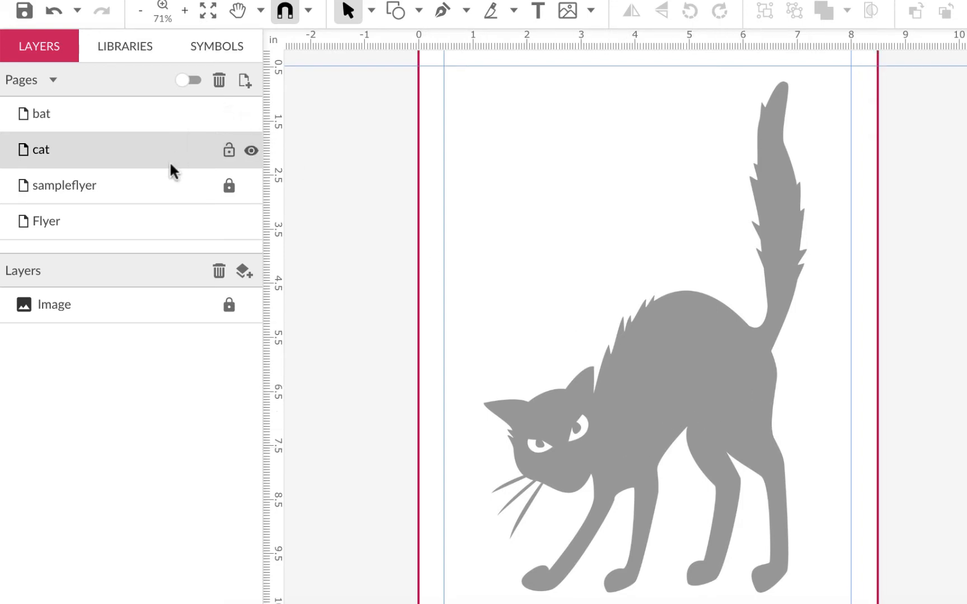
left_click(172, 187)
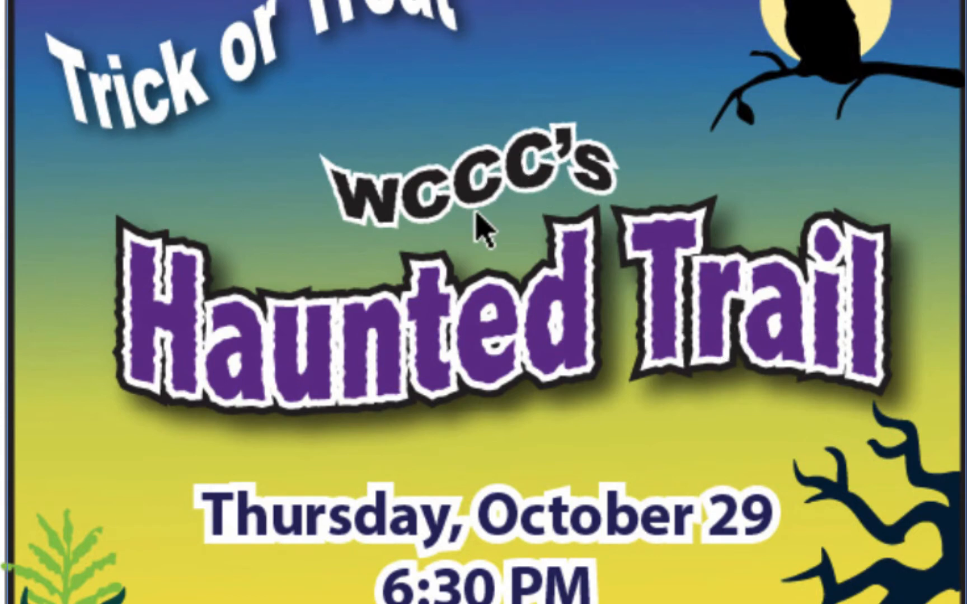
Examine the sample flyer up close, including its warped text effects, background gradient, hills, trees and silhouettes.
scroll(460, 544, "down", 5)
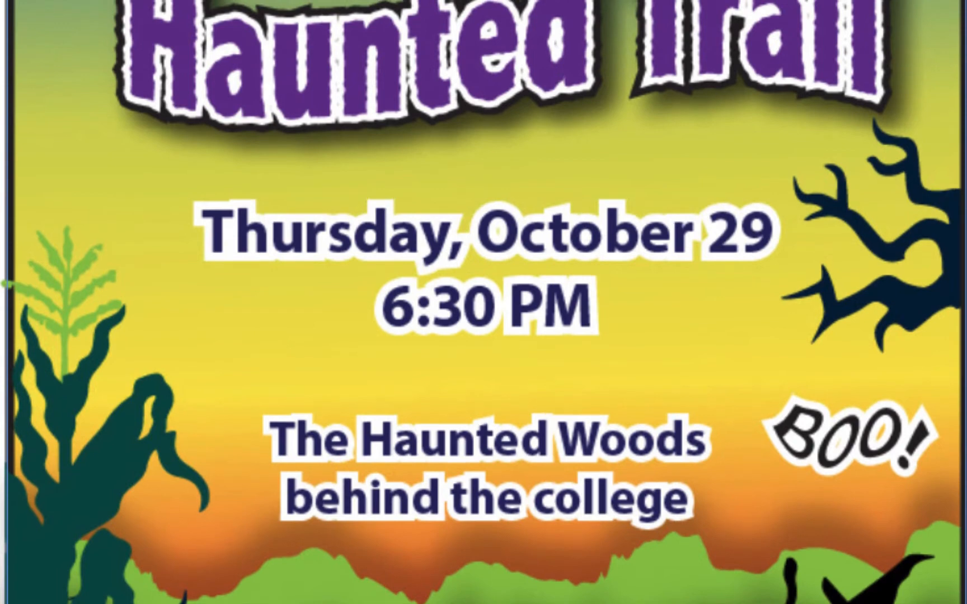
scroll(173, 102, "up", 7)
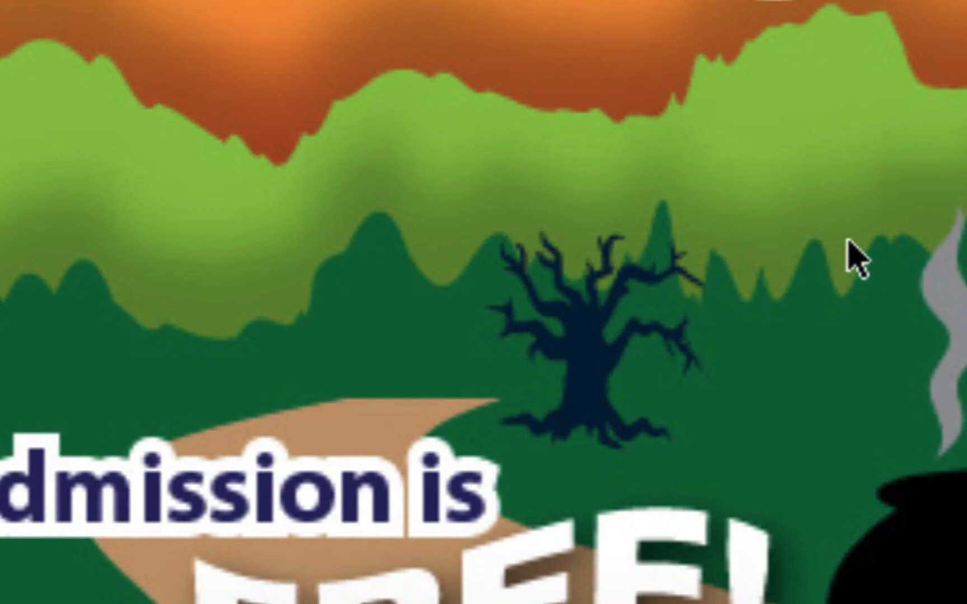
scroll(845, 266, "up", 10)
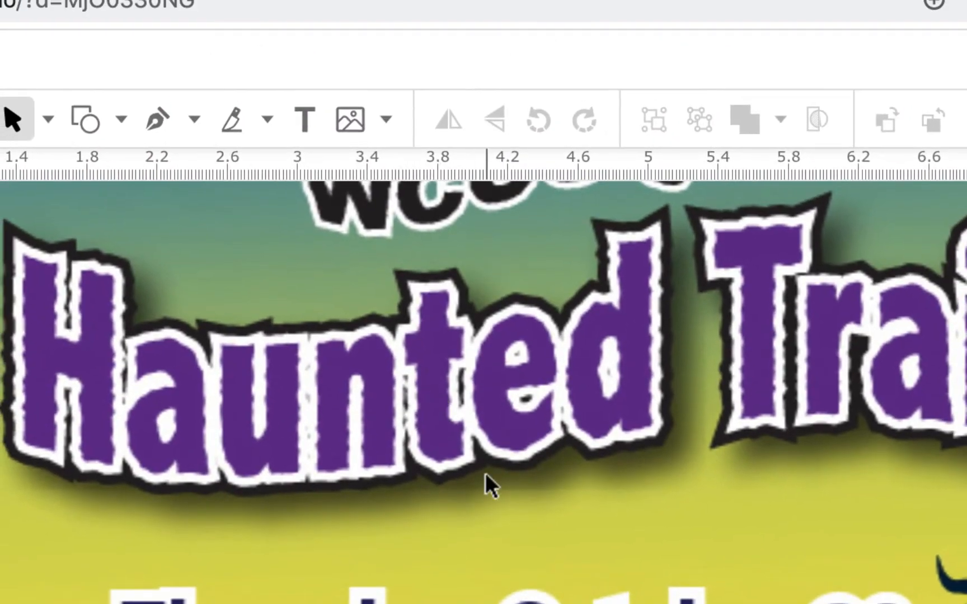
scroll(484, 551, "down", 5)
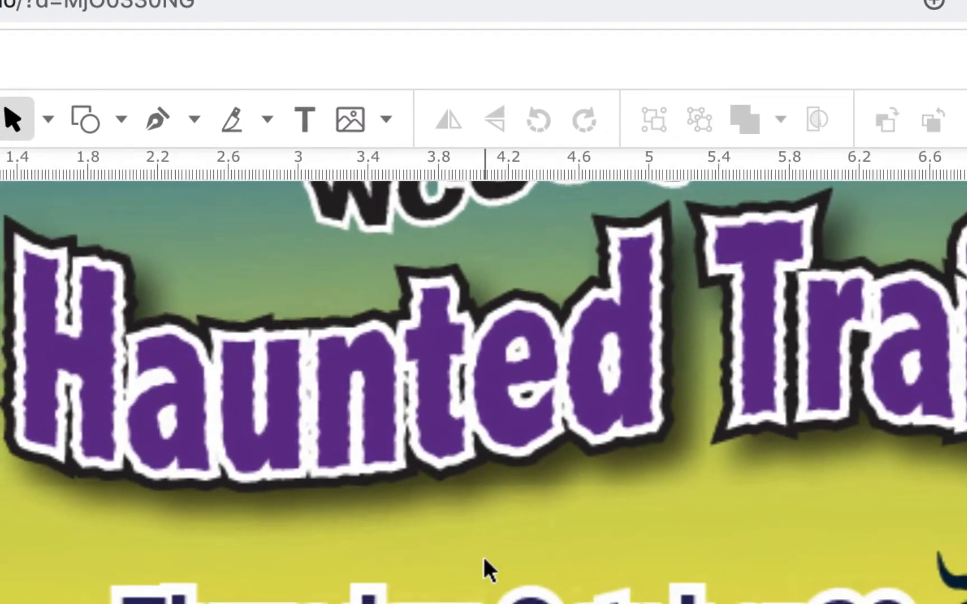
scroll(483, 554, "down", 5)
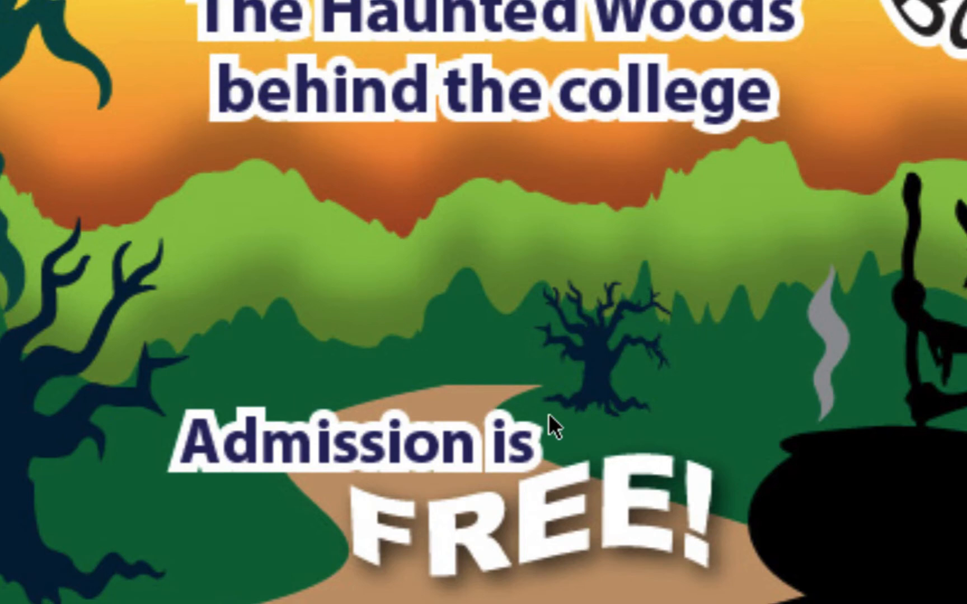
key("super+minus")
key("super+minus")
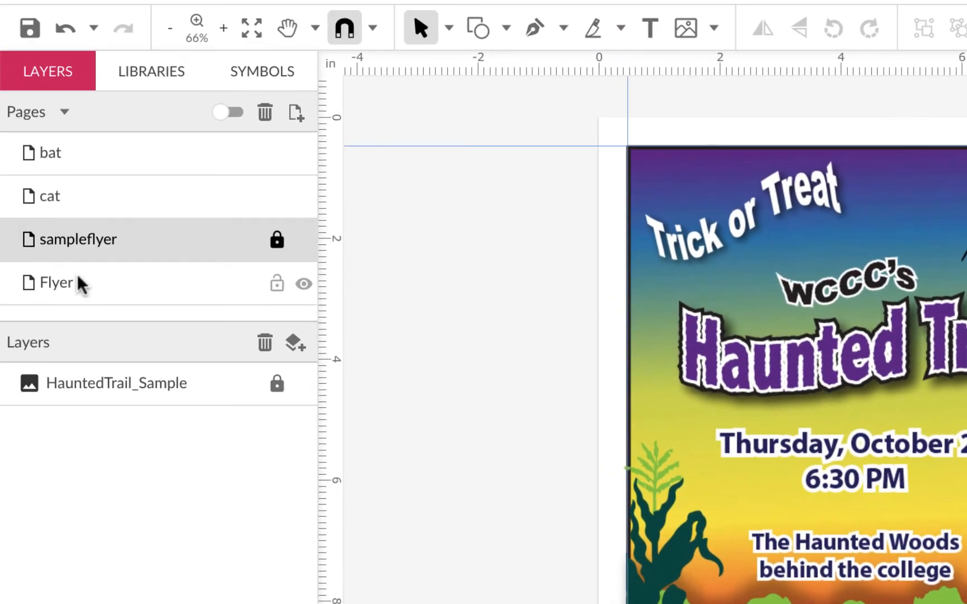
Review the bat and cat artwork pages again and return to the locked sampleflyer page.
left_click(137, 169)
left_click(134, 214)
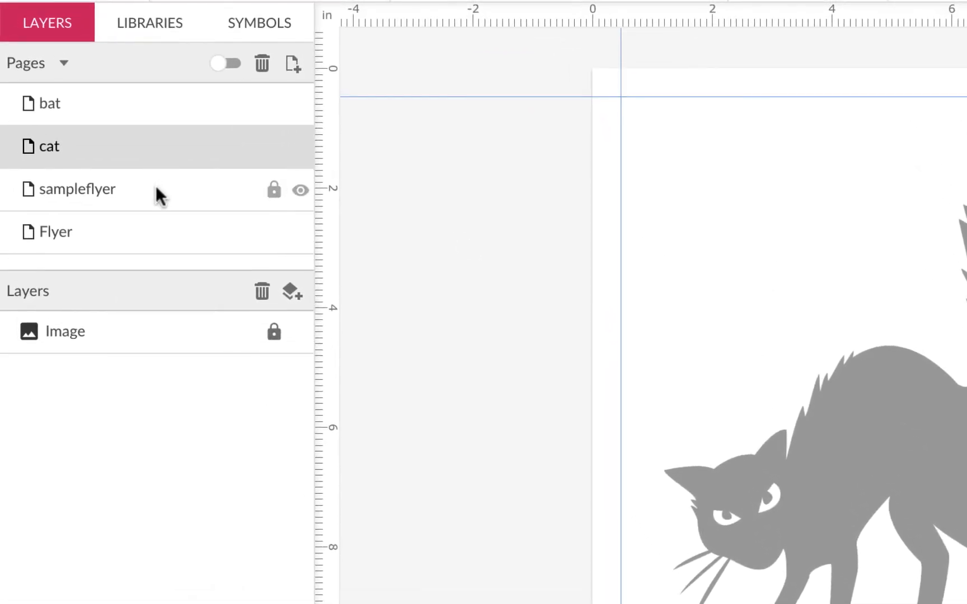
left_click(156, 188)
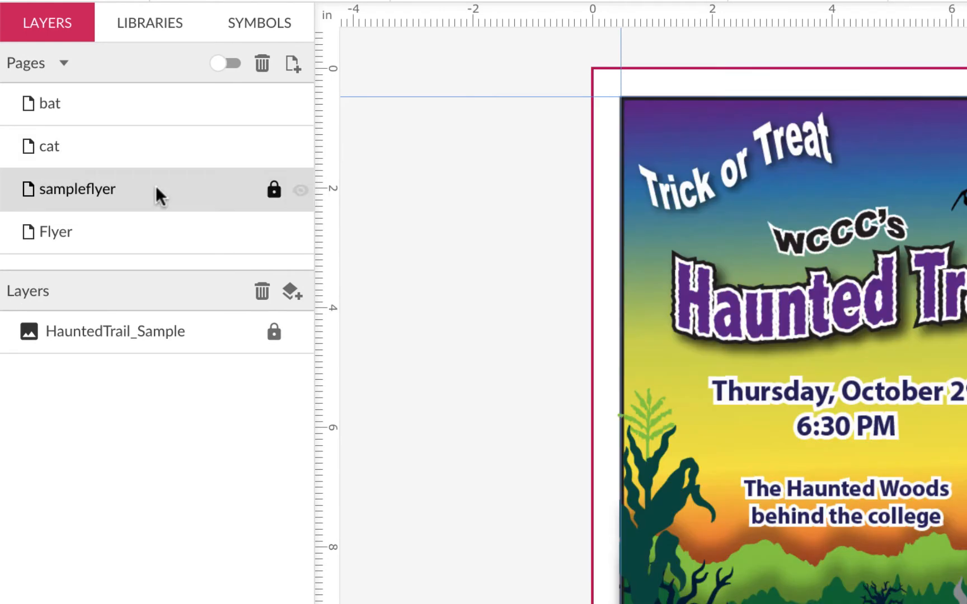
left_click(274, 194)
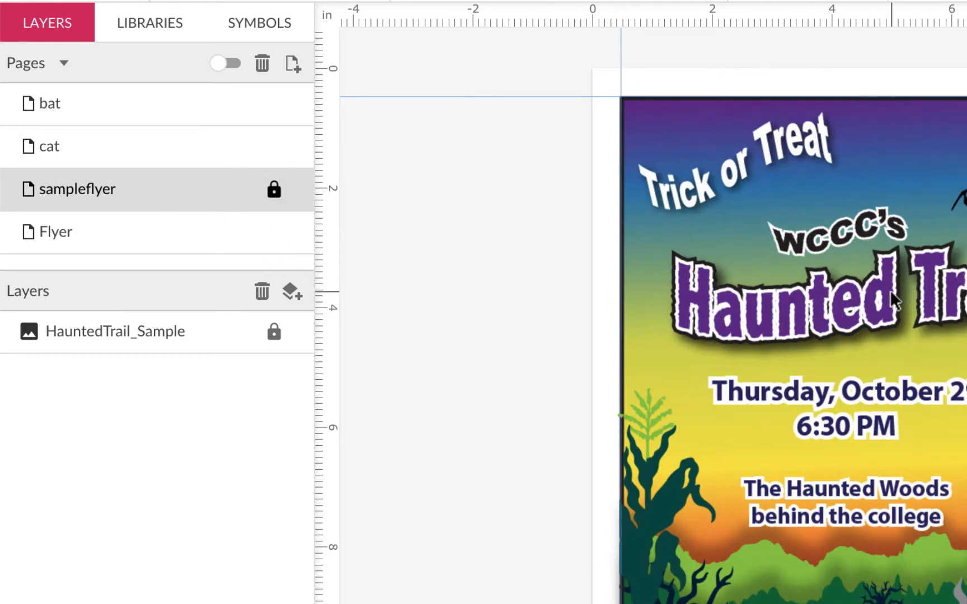
Open the Flyer page, check the Haunted Trail heading and lock the Text layer.
left_click(212, 232)
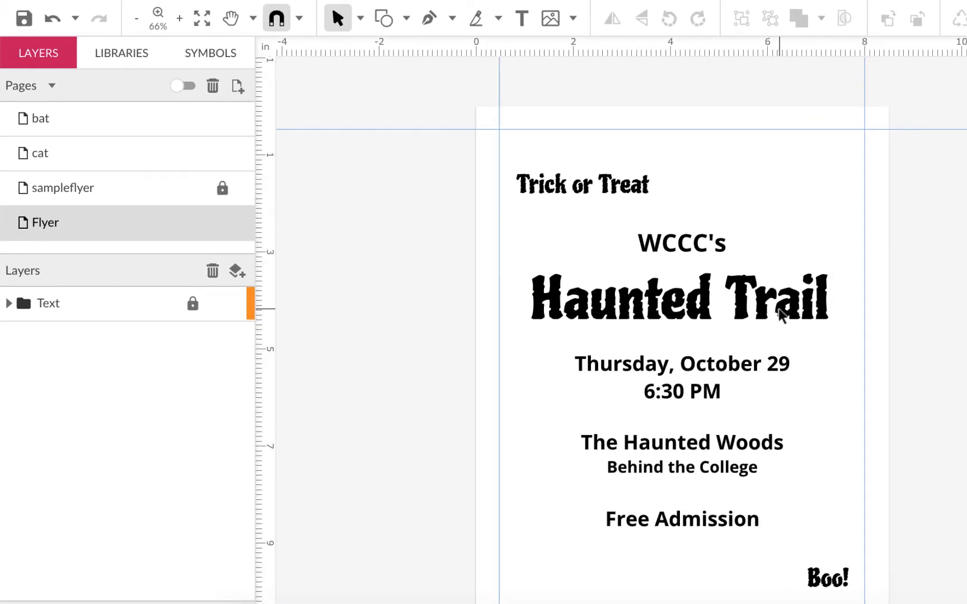
left_click(780, 315)
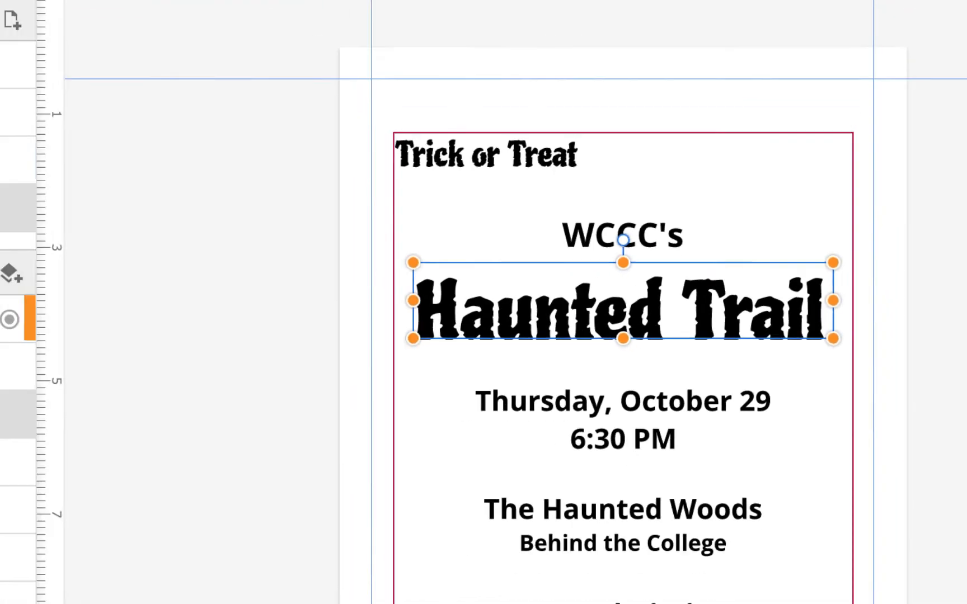
left_click(195, 305)
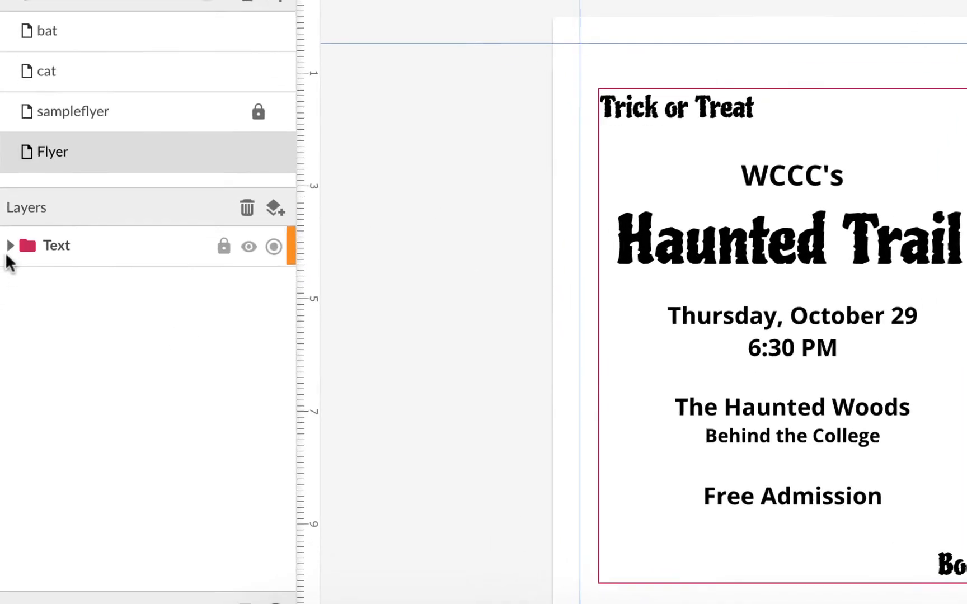
Inspect the text objects inside the Flyer page's Text layer and compare the layout with the sampleflyer page.
left_click(10, 245)
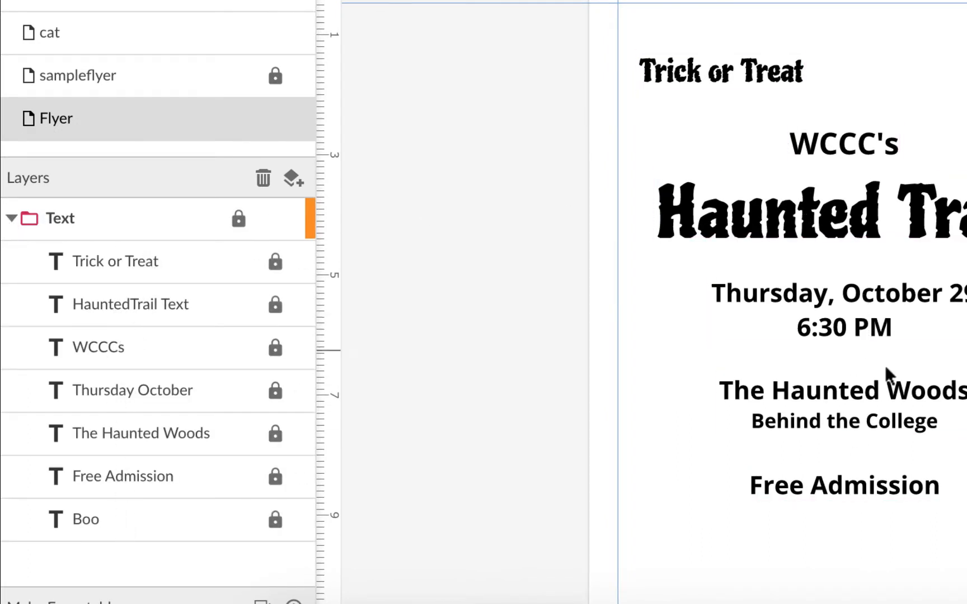
left_click(11, 219)
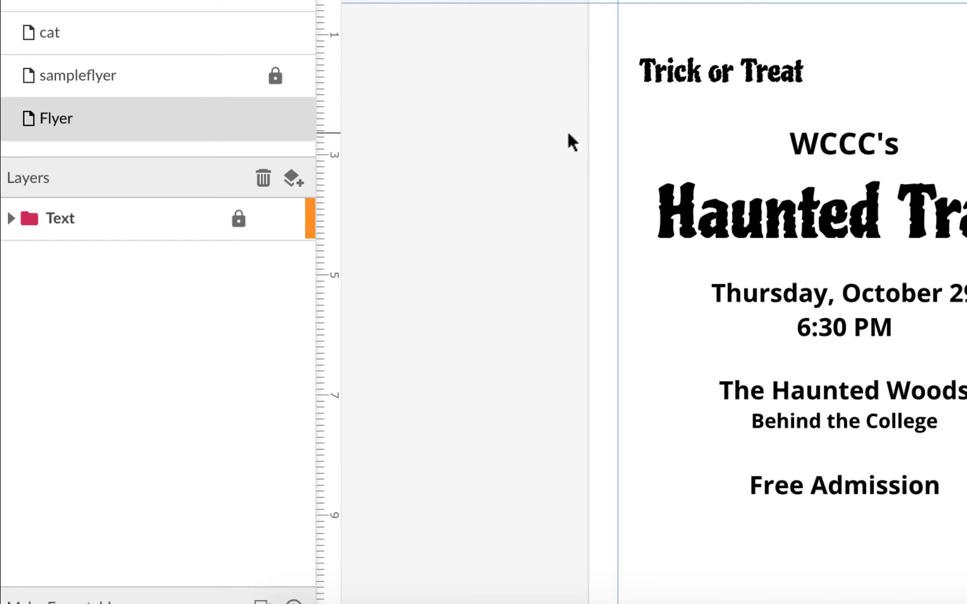
left_click(141, 88)
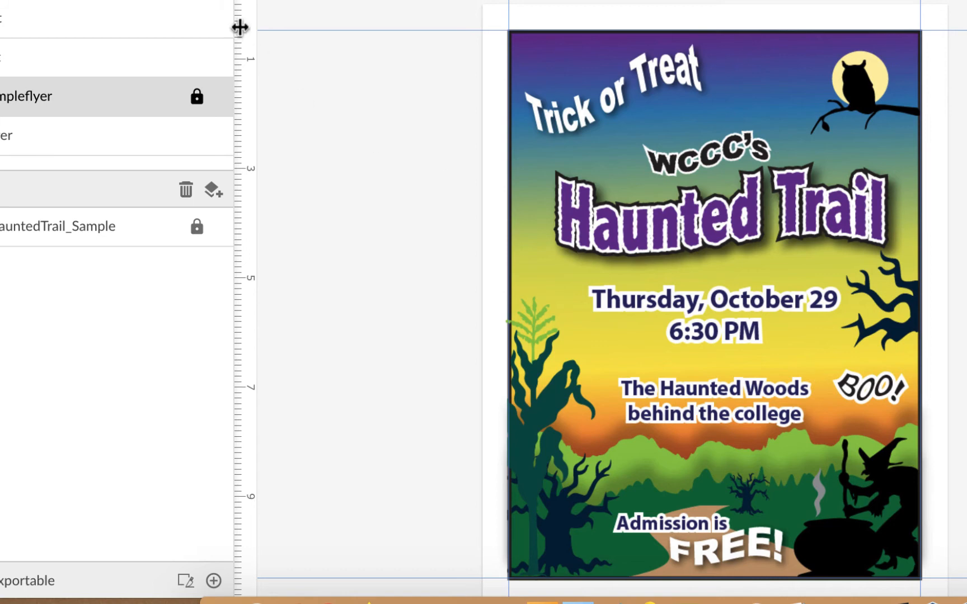
On the bat page, activate the Pen tool and remove its fill, keeping only the 1pt black border.
left_click(121, 27)
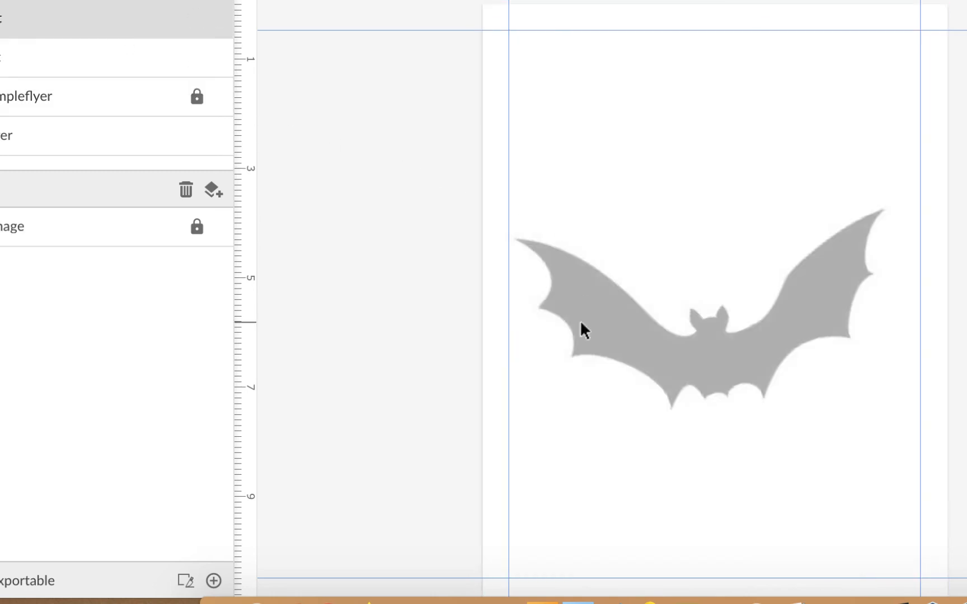
scroll(647, 323, "up", 5)
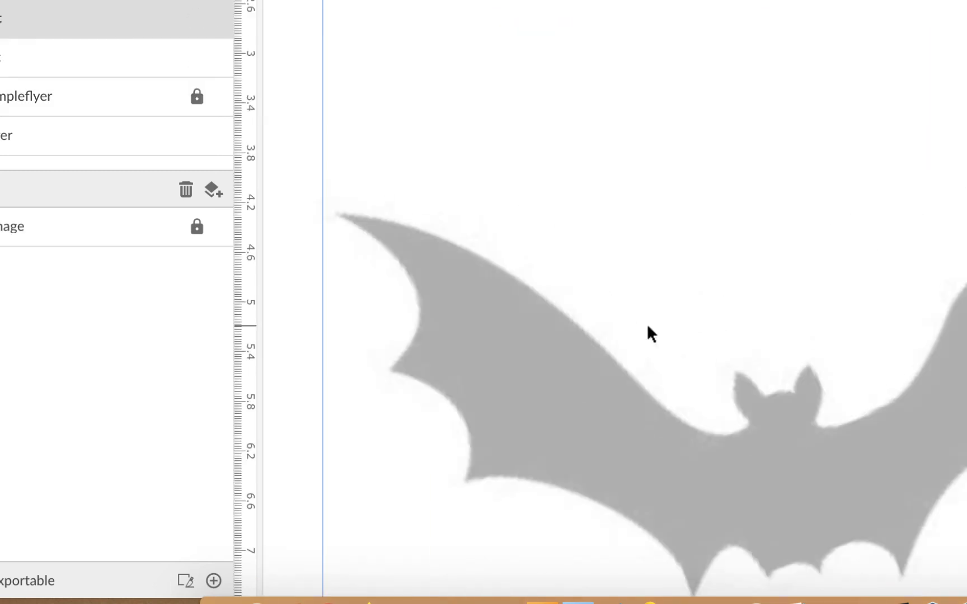
scroll(647, 324, "down", 3)
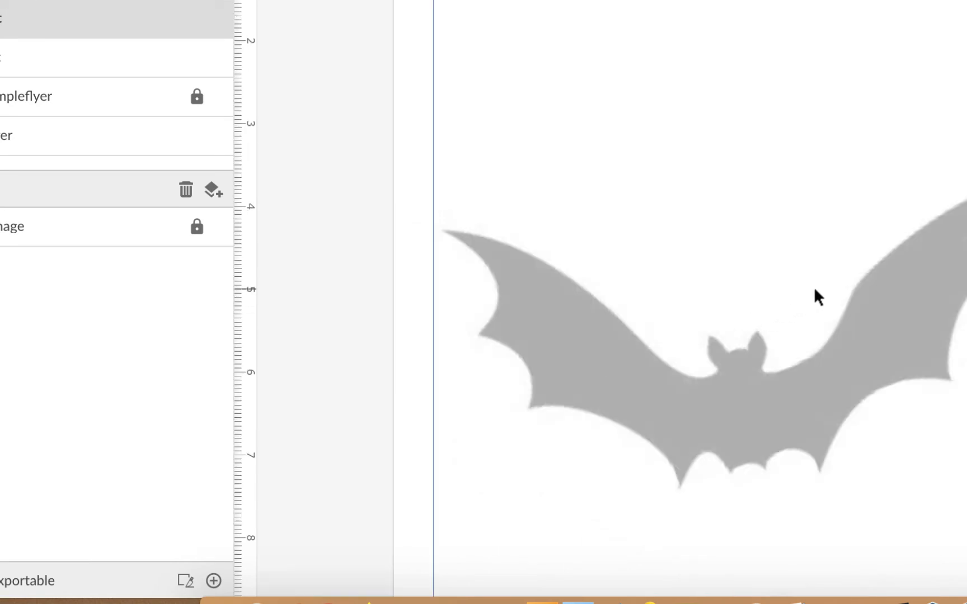
scroll(814, 287, "down", 2)
scroll(815, 290, "down", 3)
scroll(815, 290, "right", 2)
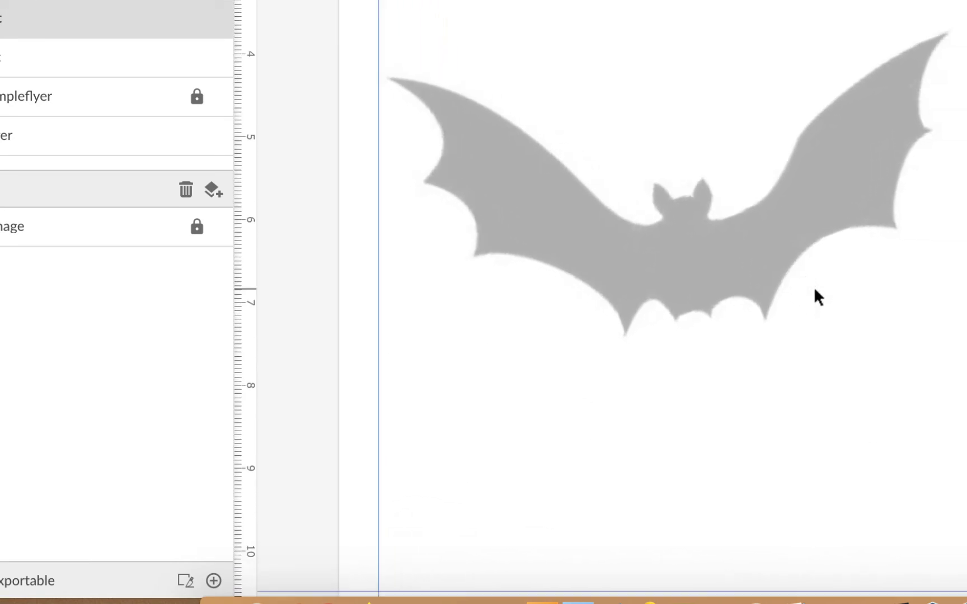
scroll(814, 286, "up", 2)
scroll(814, 287, "right", 1)
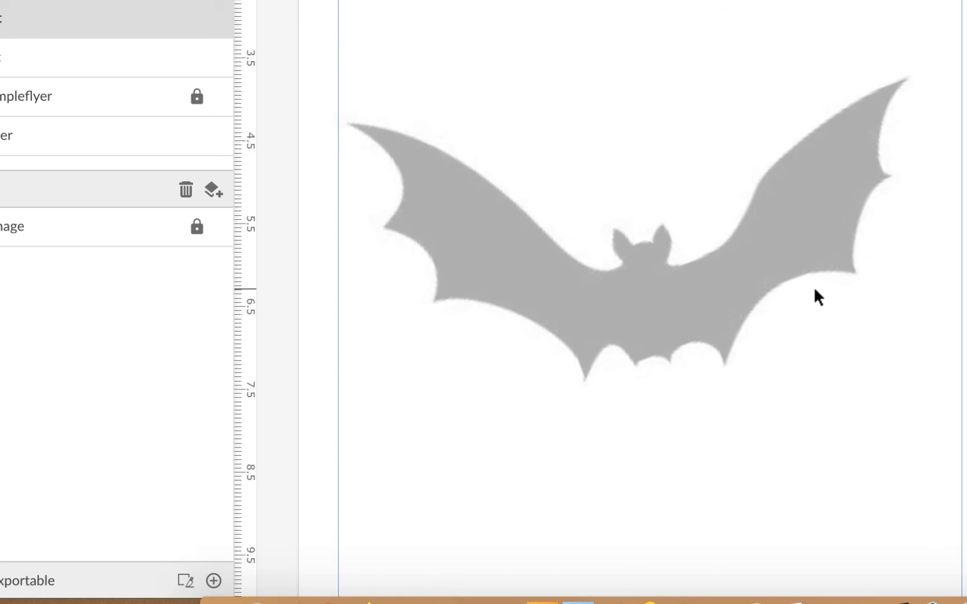
scroll(815, 291, "up", 2)
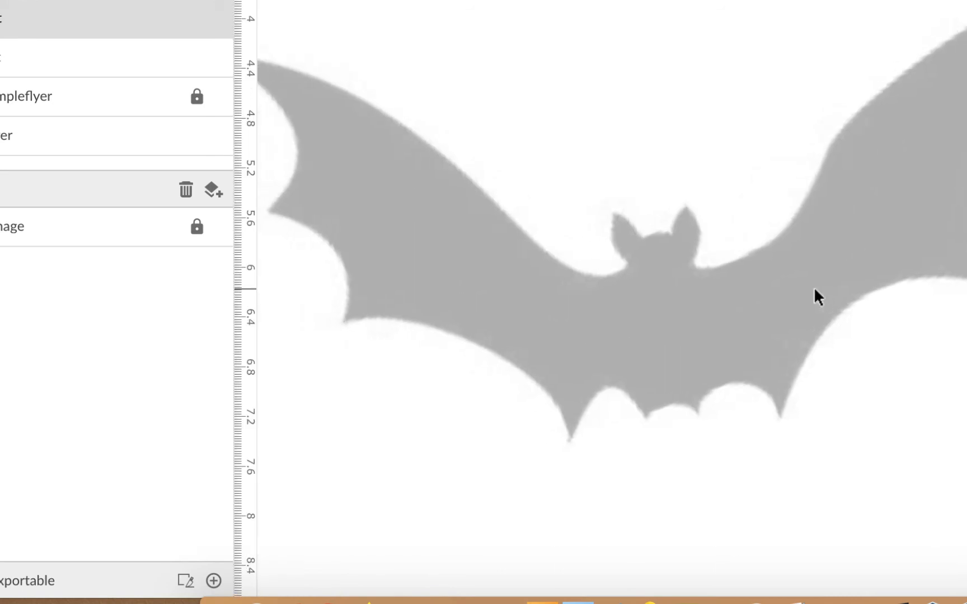
scroll(814, 286, "down", 2)
scroll(814, 296, "up", 1)
scroll(582, 262, "up", 2)
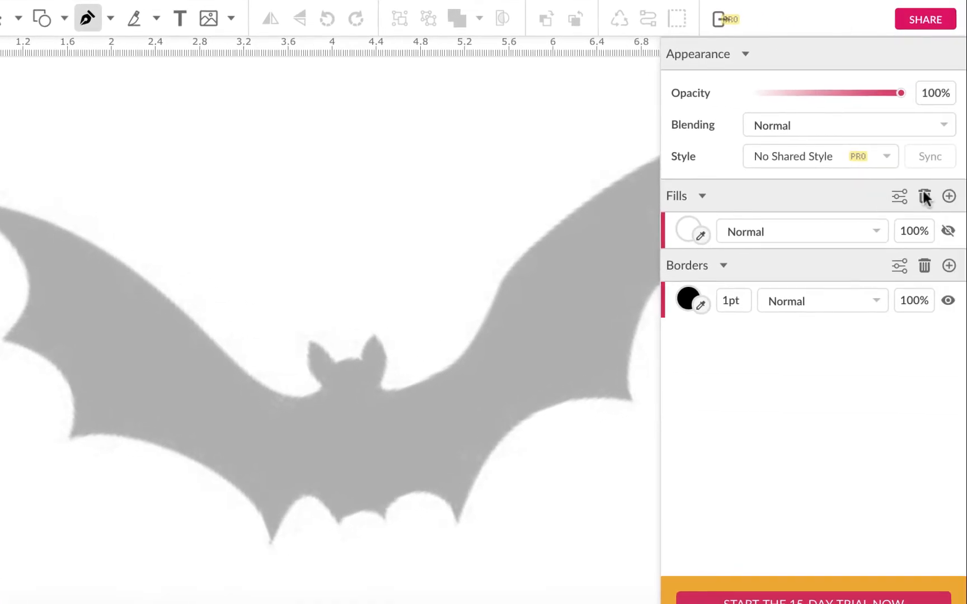
left_click(924, 194)
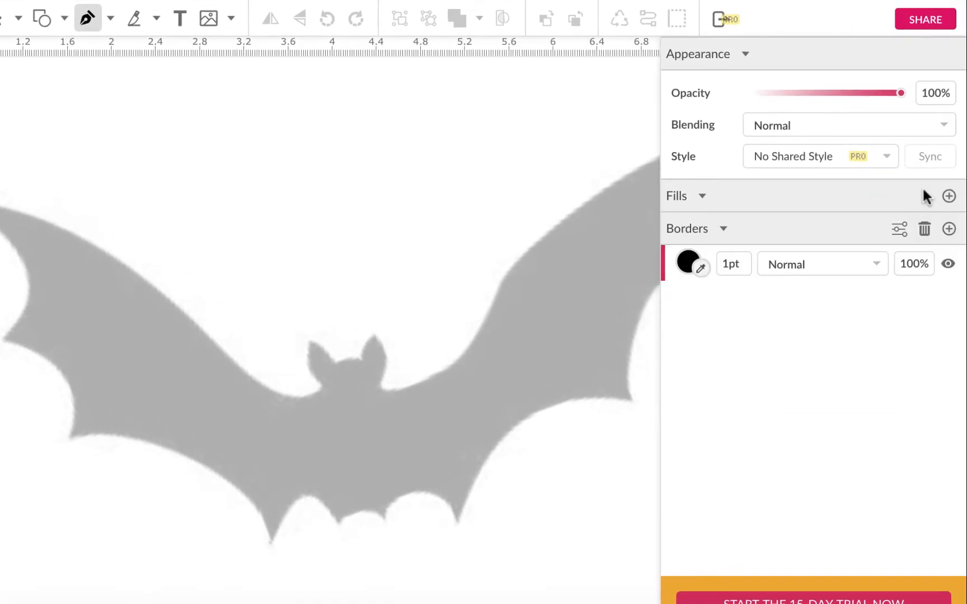
Set the 1pt border colour to magenta #FF00FF.
scroll(625, 270, "right", 1)
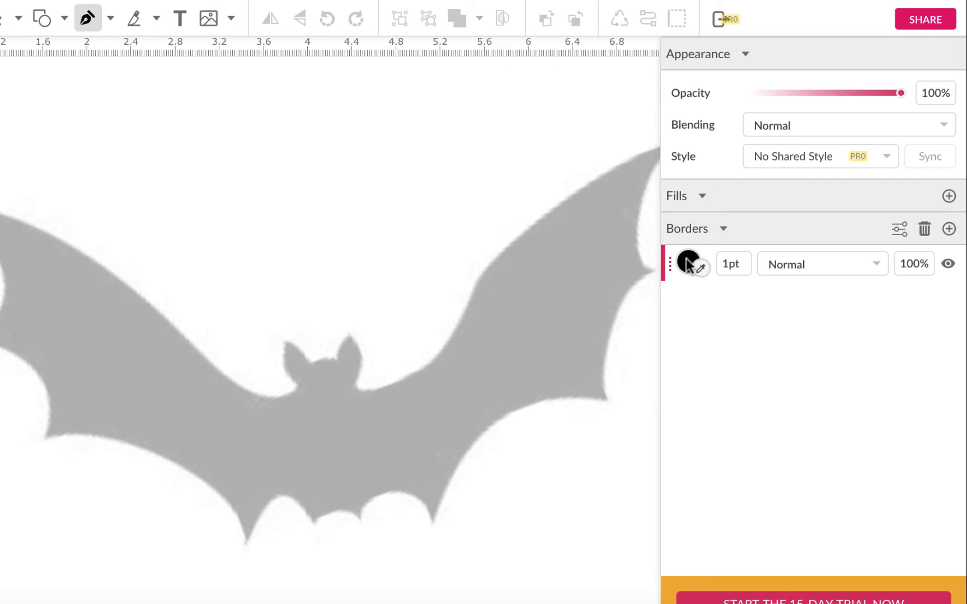
left_click(688, 263)
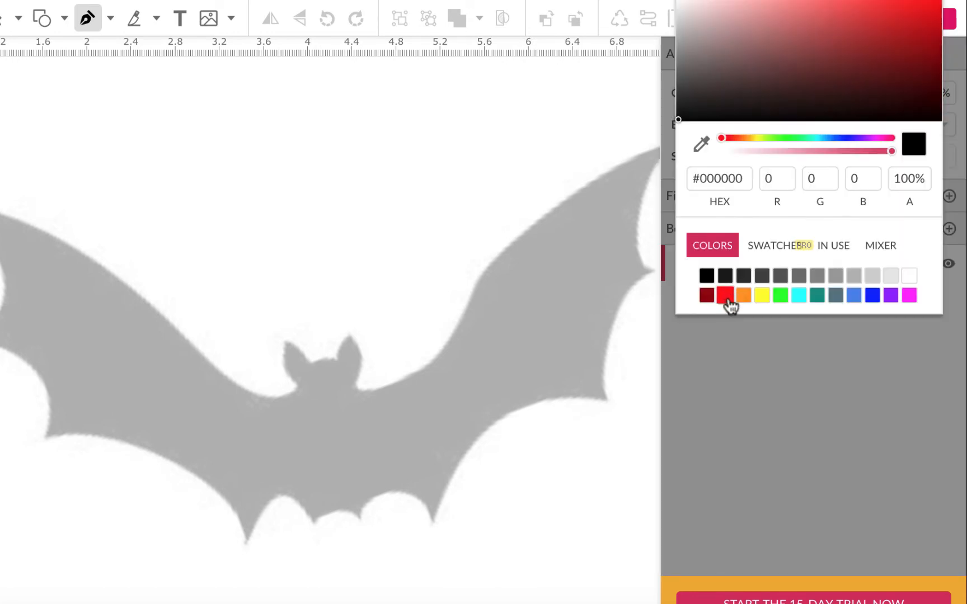
left_click(911, 298)
scroll(516, 248, "right", 1)
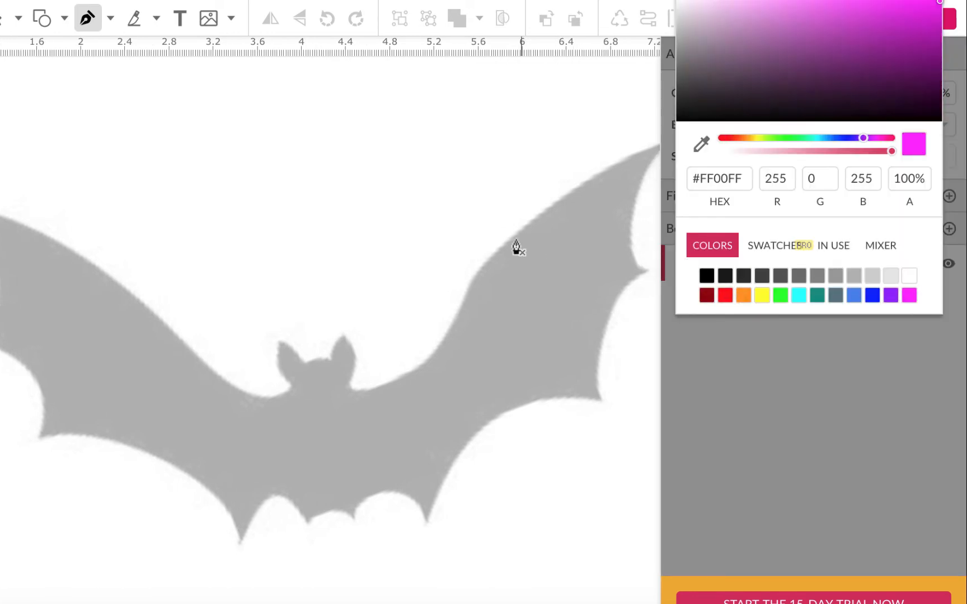
Trace the left wing's upper edge with curved segments from the wing tip through a mid-wing point to the base of the left ear.
scroll(293, 242, "left", 3)
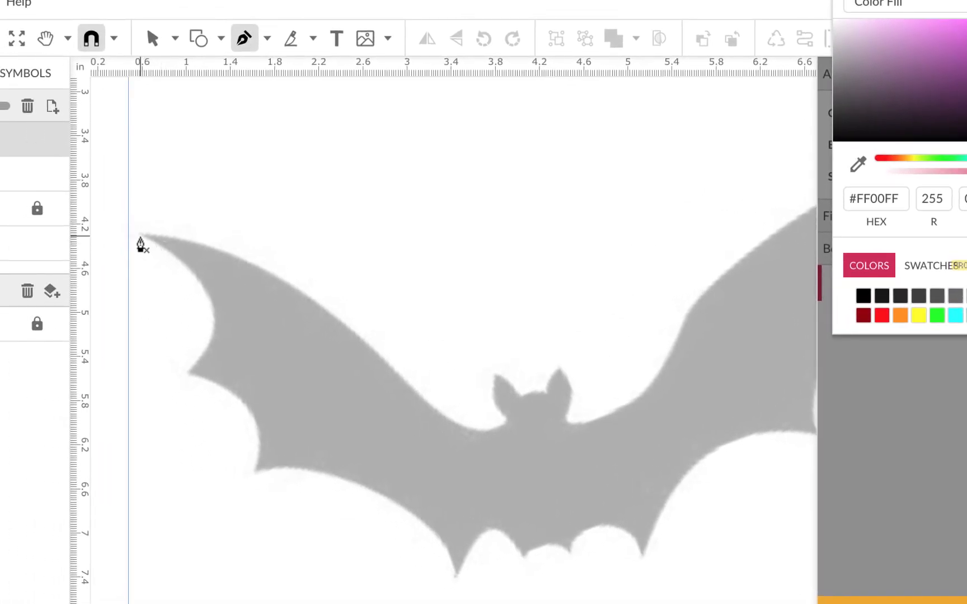
left_click(140, 236)
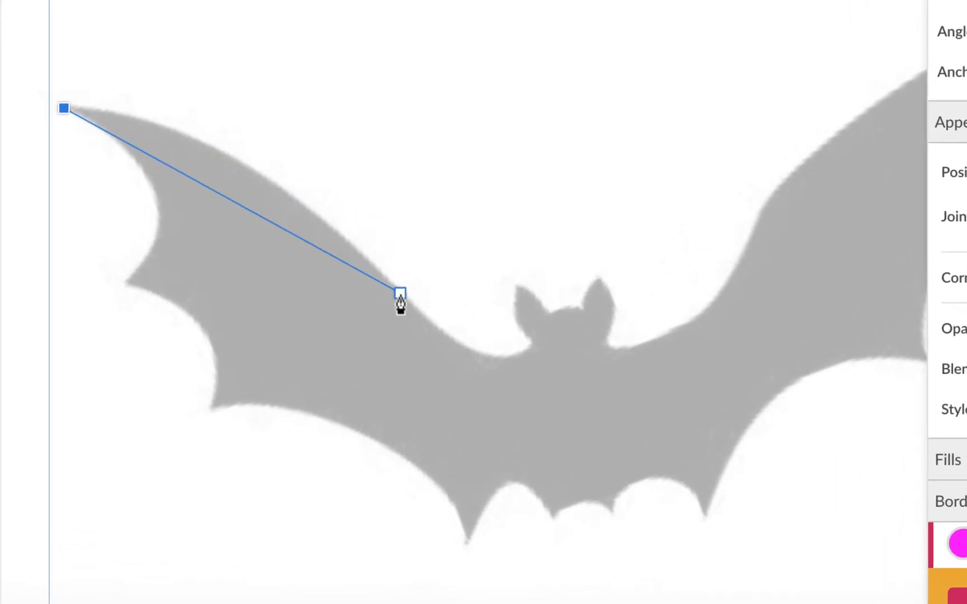
left_click_drag(403, 296, 550, 465)
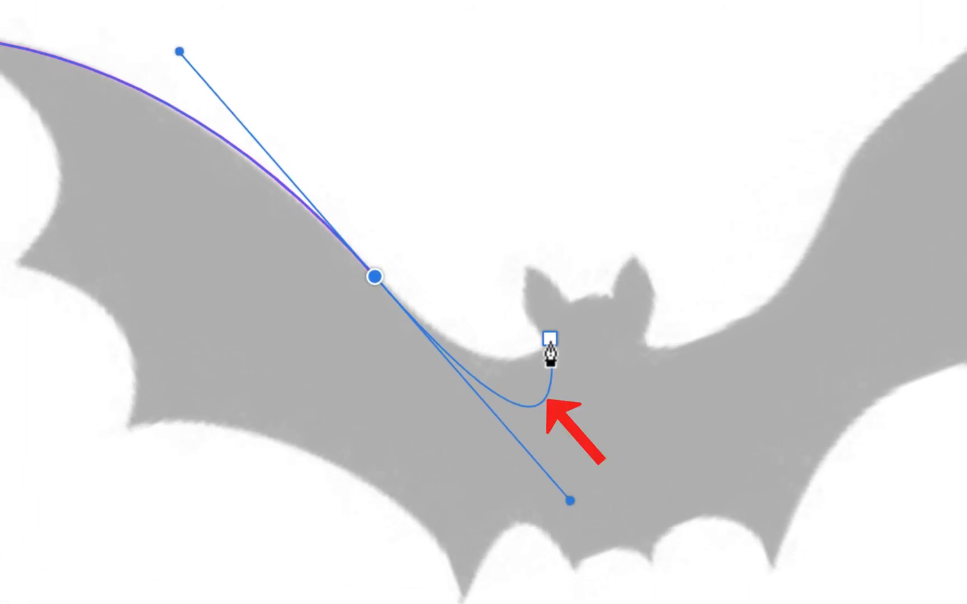
left_click(375, 279)
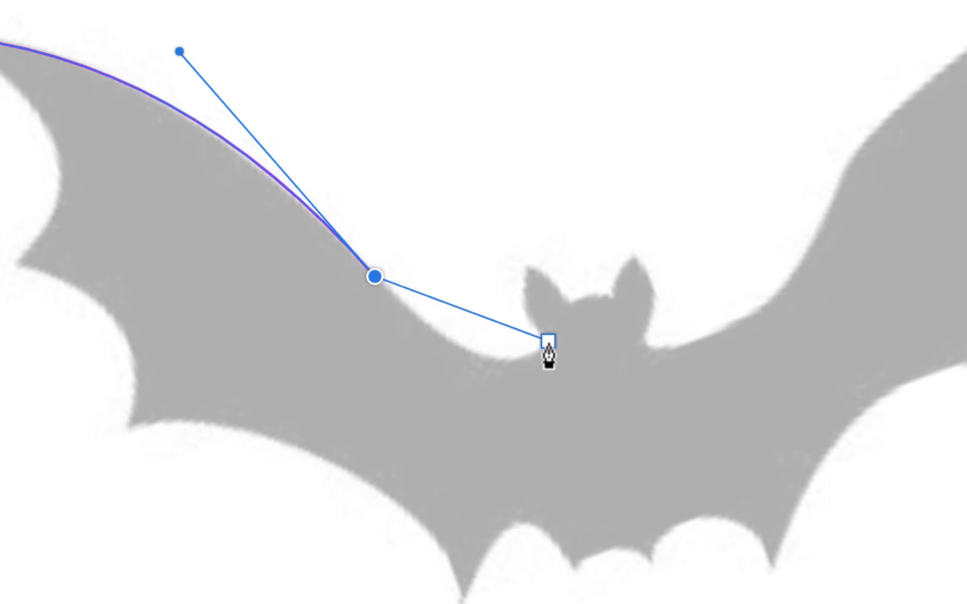
left_click_drag(548, 341, 630, 315)
left_click_drag(627, 299, 635, 294)
left_click_drag(539, 290, 540, 289)
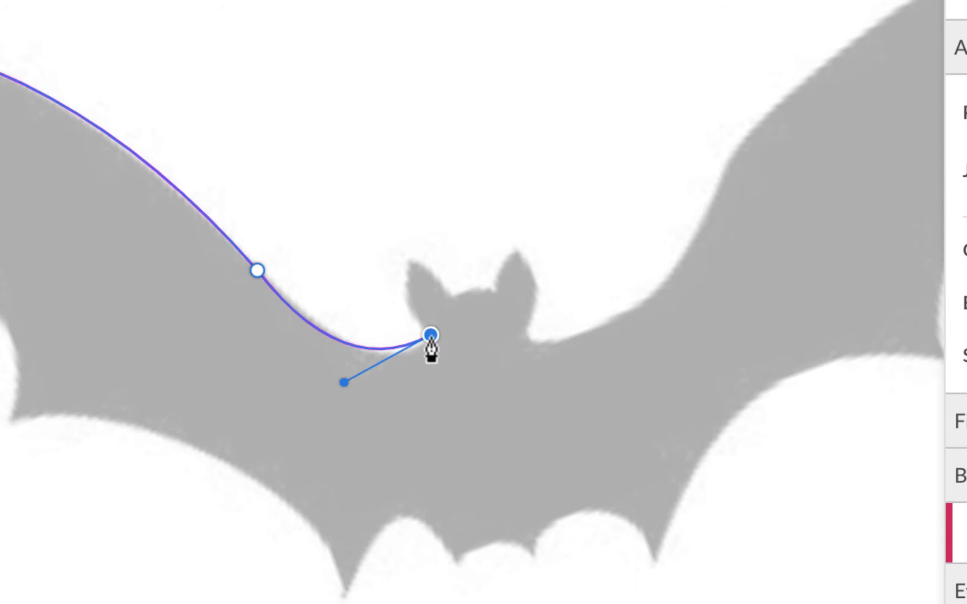
Trace both sides of the left ear with curved segments, making the ear tip a sharp corner without a forward handle.
left_click_drag(412, 270, 426, 218)
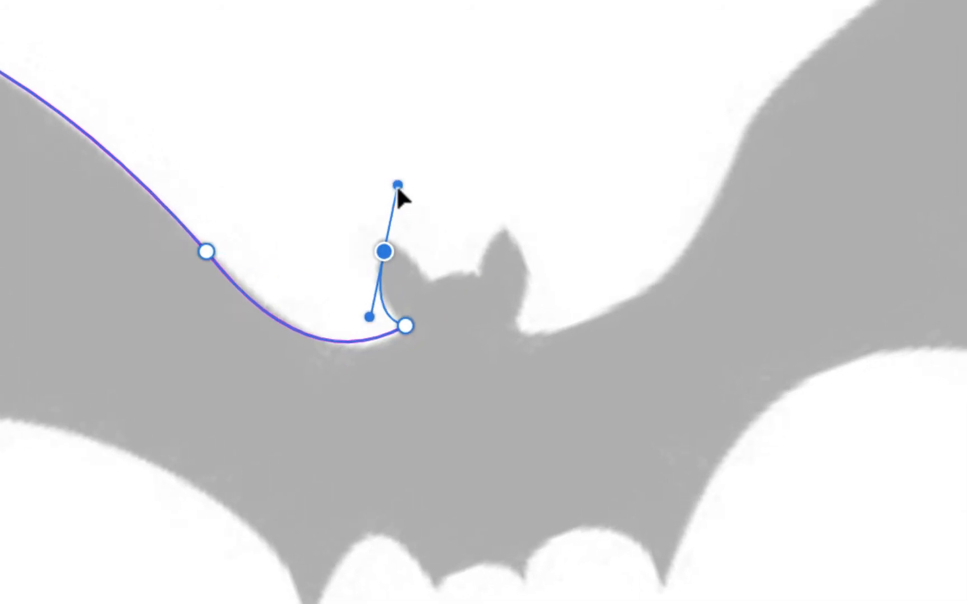
mouse_move(397, 186)
left_mouse_down()
mouse_move(390, 196)
mouse_move(400, 192)
left_mouse_up()
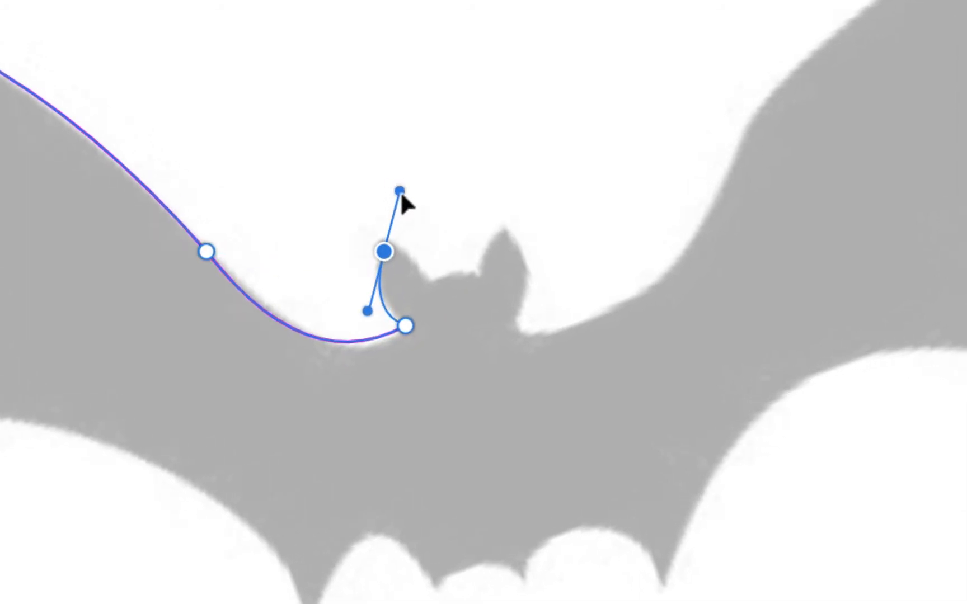
left_click(384, 252)
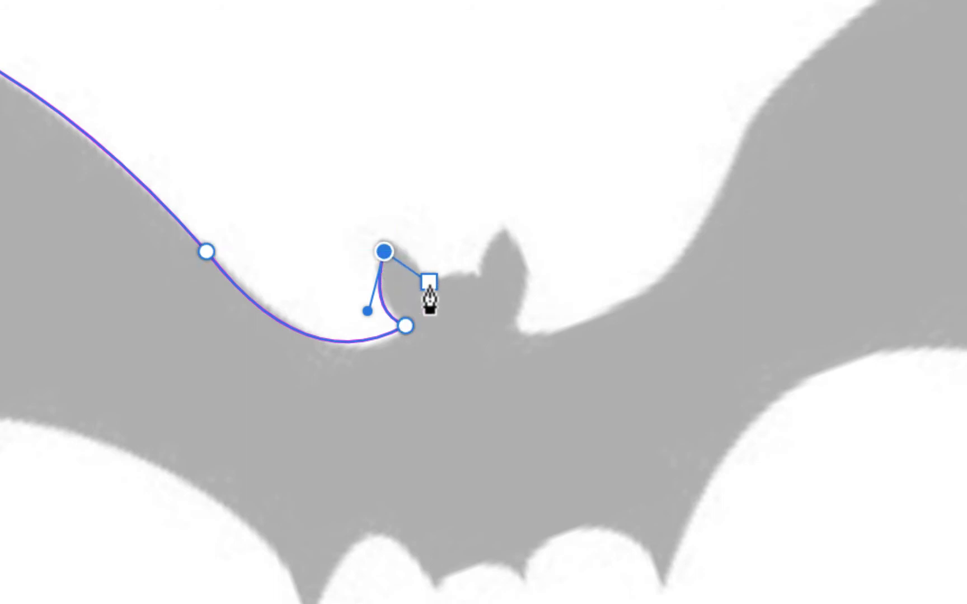
left_click(431, 283)
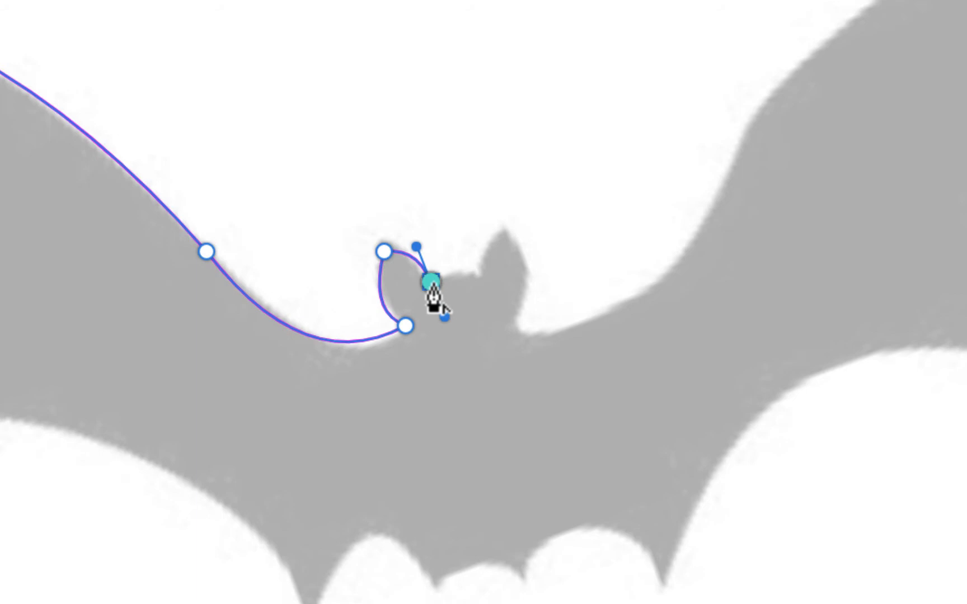
Trace the top of the head with a curved segment between the inner bases of the two ears.
left_click_drag(432, 284, 475, 282)
scroll(480, 263, "up", 5)
scroll(482, 249, "left", 5)
scroll(490, 202, "right", 8)
left_click_drag(514, 326, 572, 341)
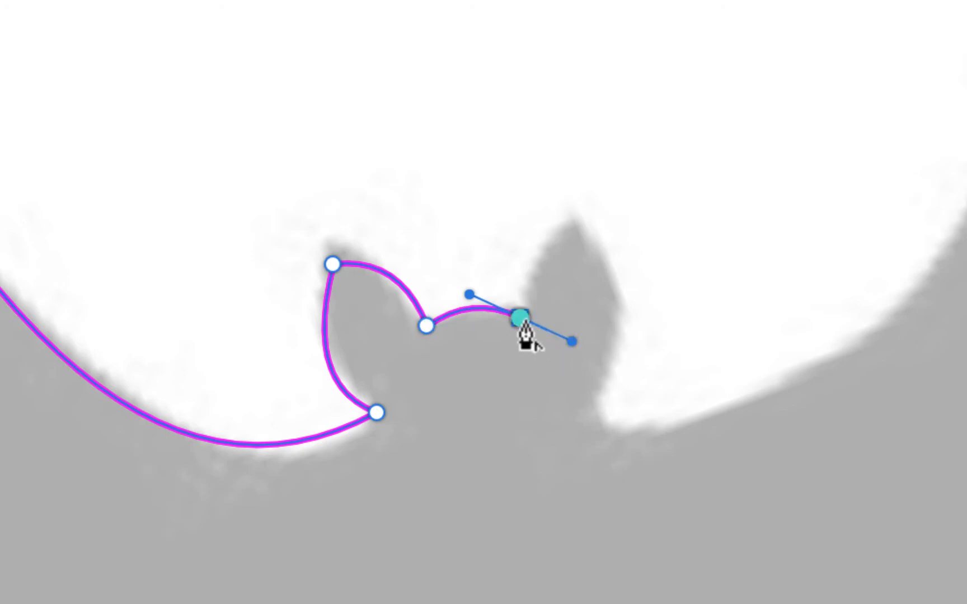
Trace the right ear with curved segments up to its tip and down to its outer base.
left_click_drag(520, 319, 573, 220)
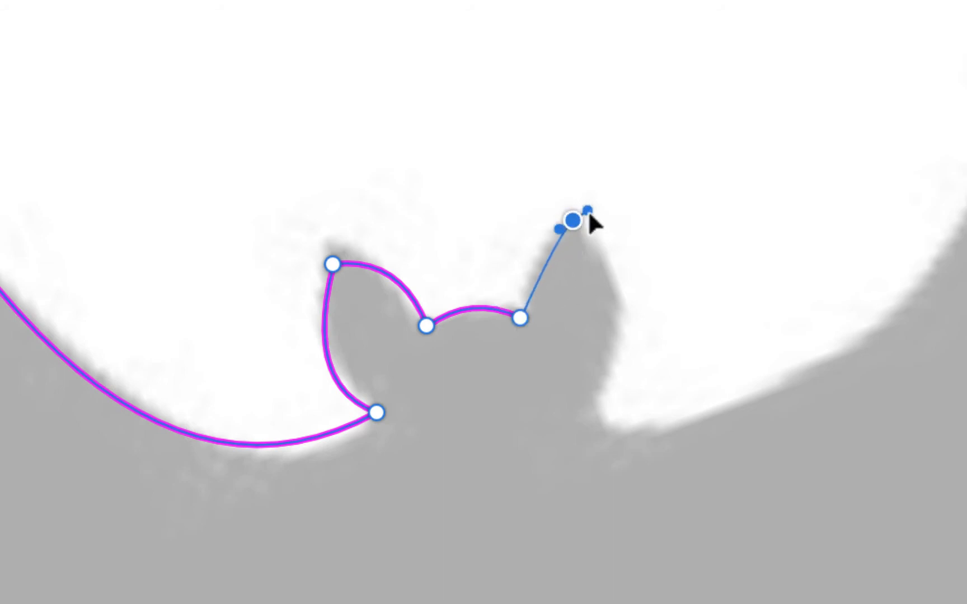
left_click_drag(630, 176, 628, 178)
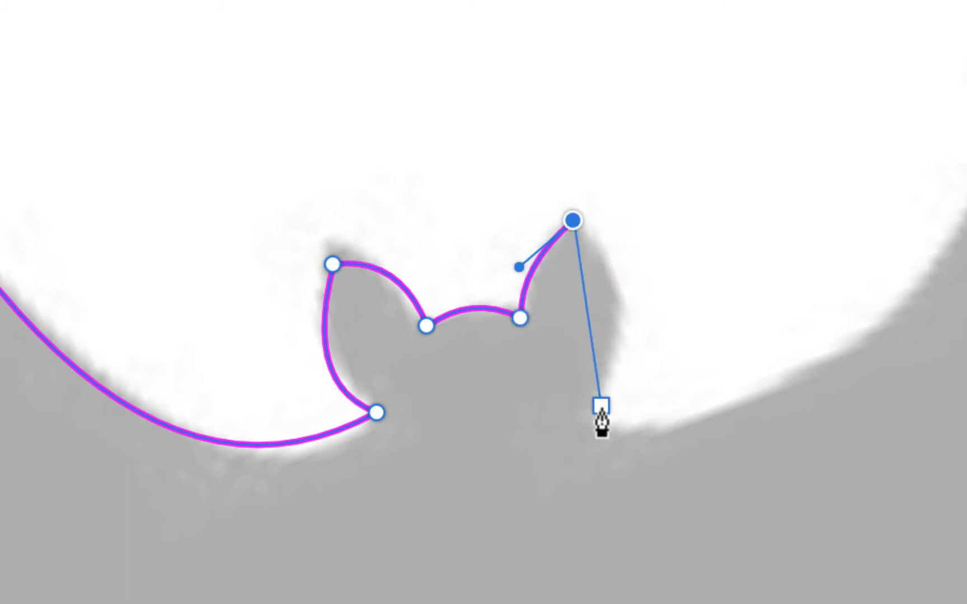
left_click_drag(601, 403, 544, 491)
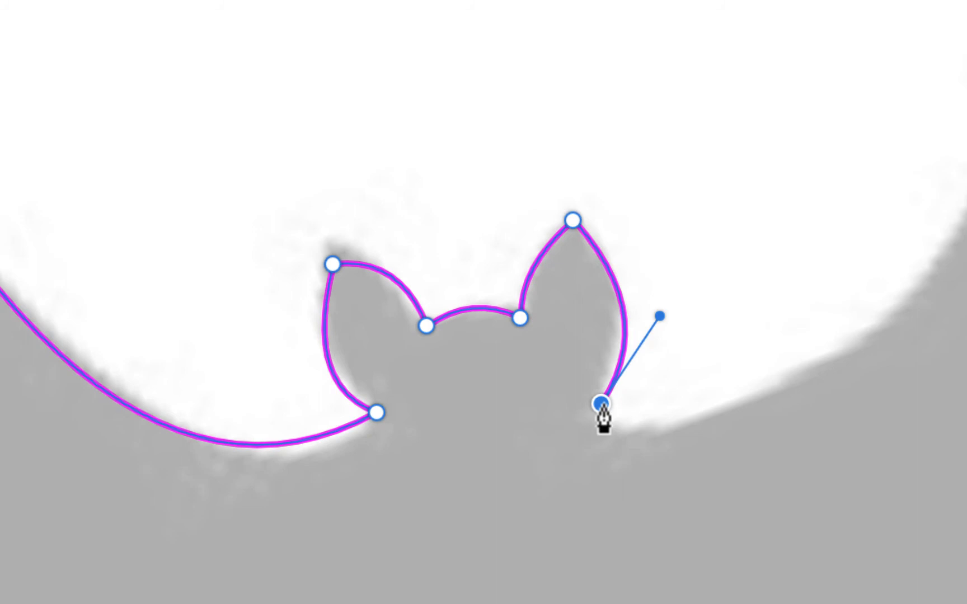
Trace the dip from the right ear's outer base to a point midway along the right wing's upper edge.
key("super+minus")
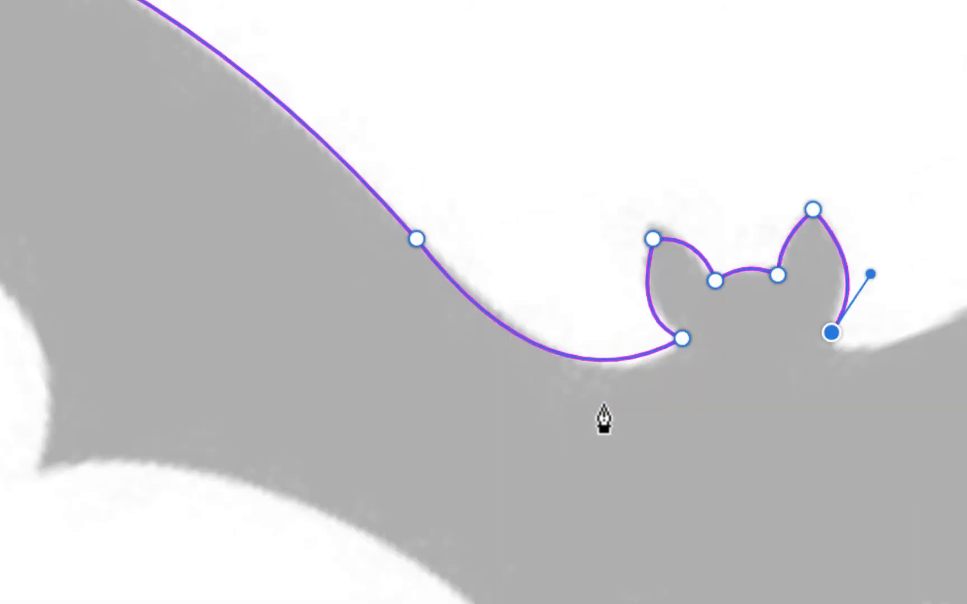
scroll(771, 442, "right", 10)
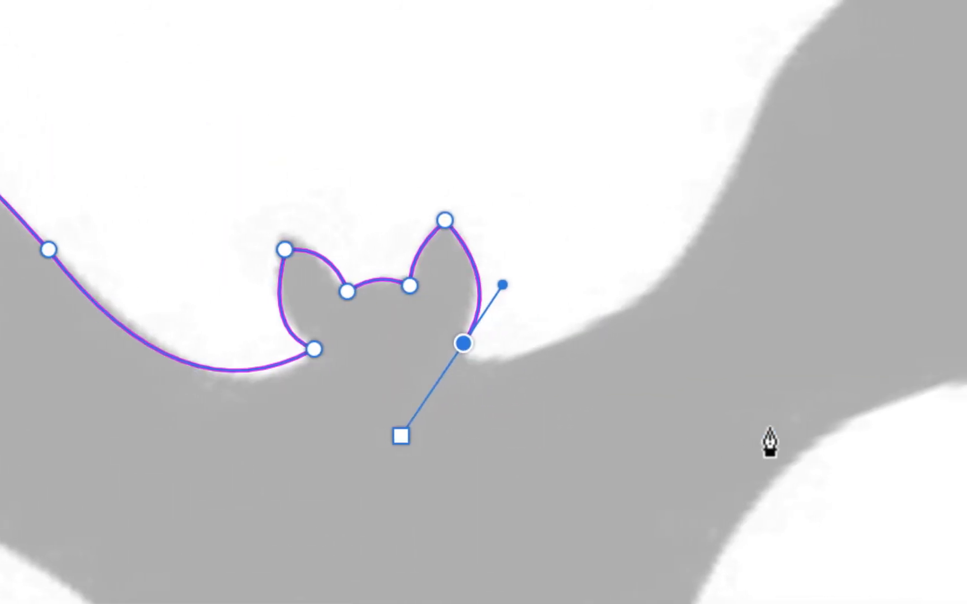
scroll(770, 443, "right", 10)
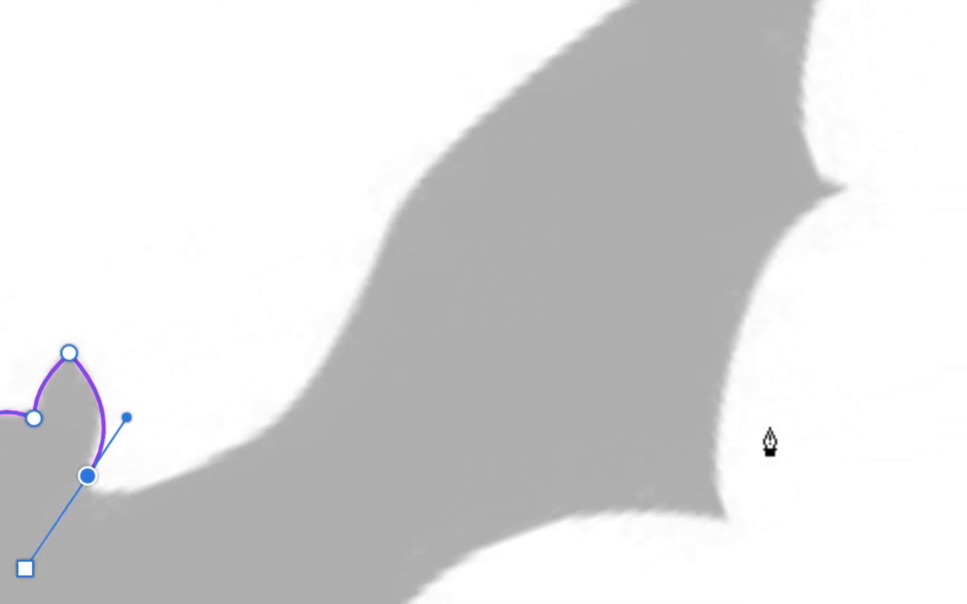
scroll(770, 442, "down", 6)
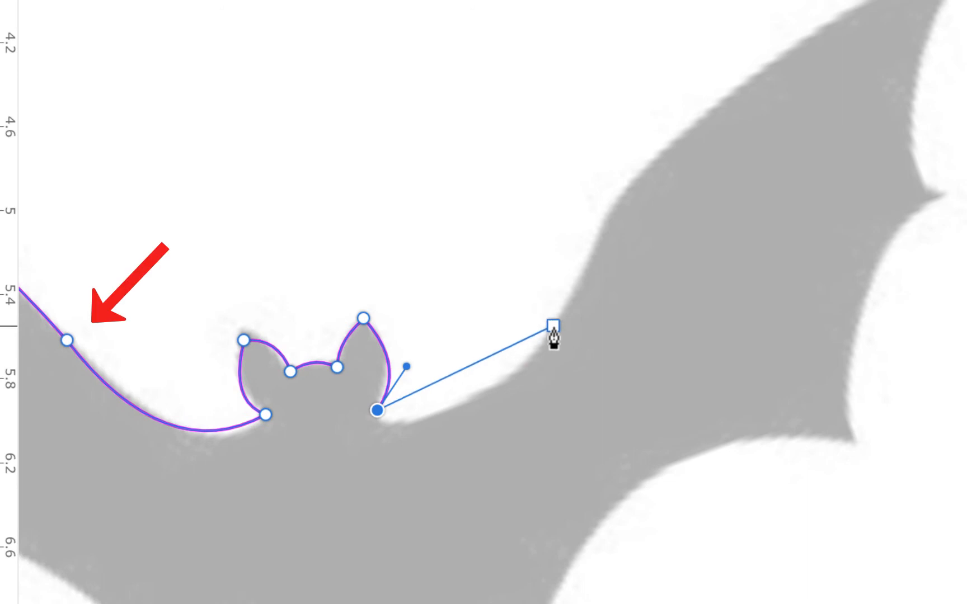
left_click_drag(553, 325, 642, 206)
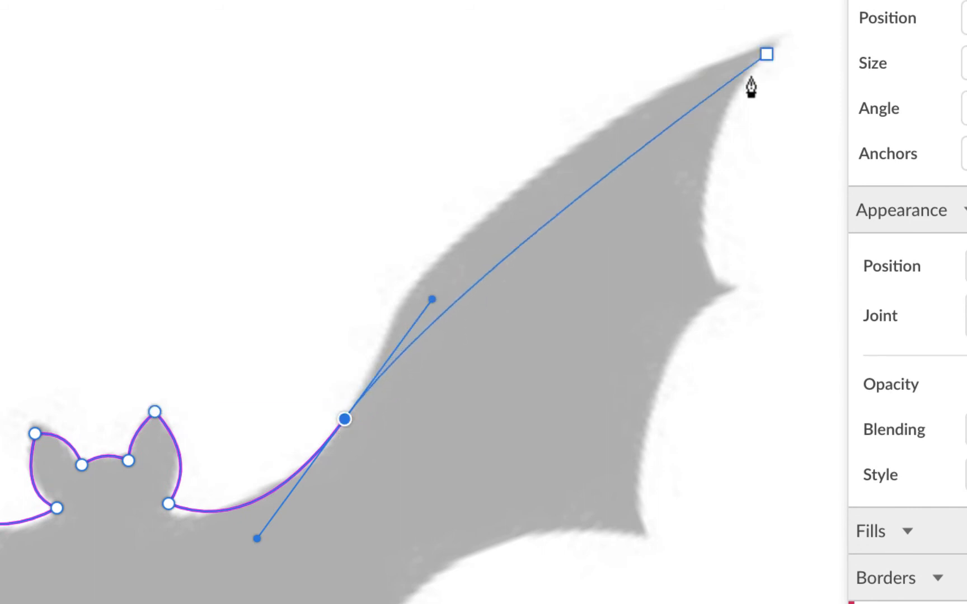
scroll(751, 86, "right", 2)
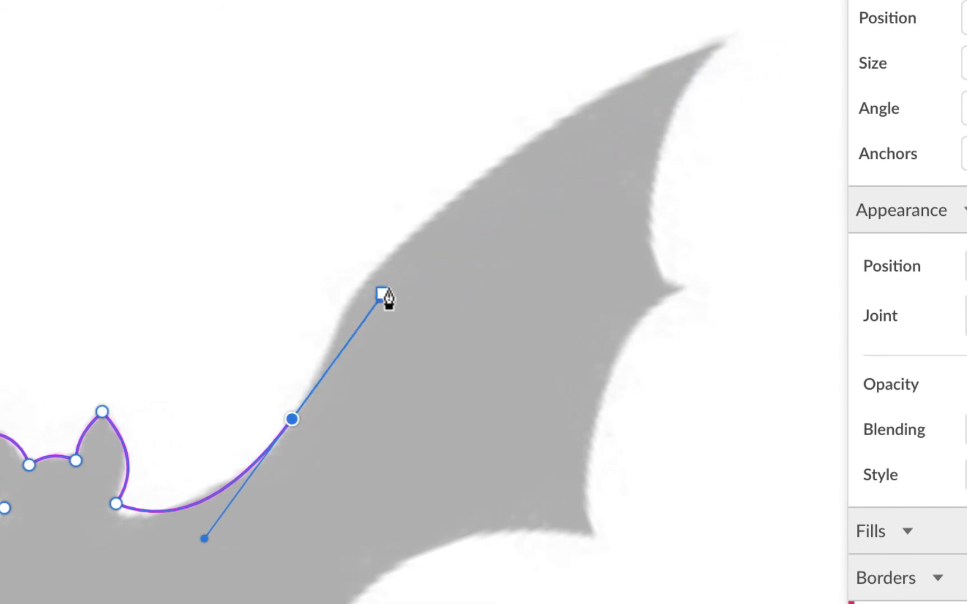
scroll(734, 12, "up", 1)
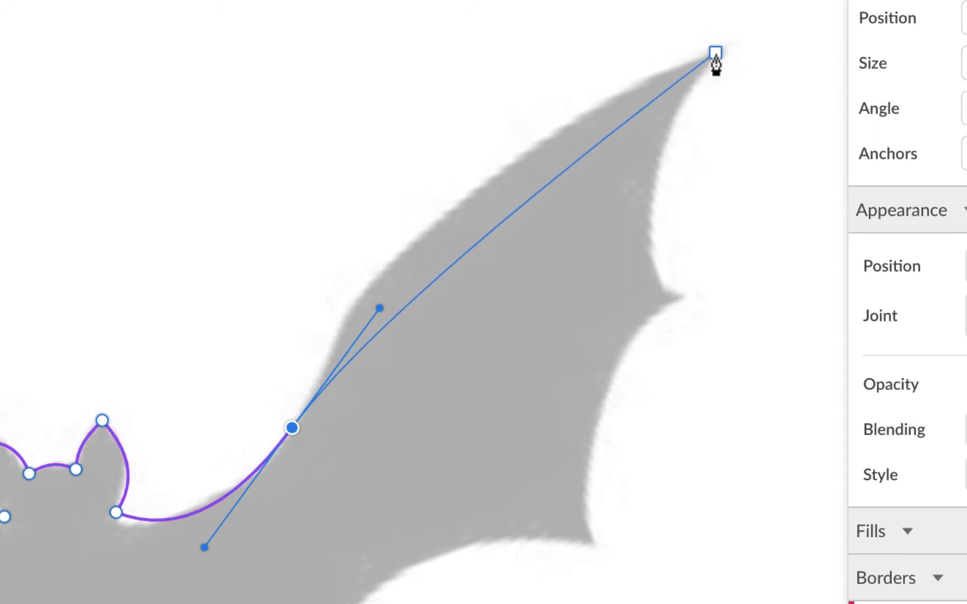
left_click_drag(716, 54, 738, 15)
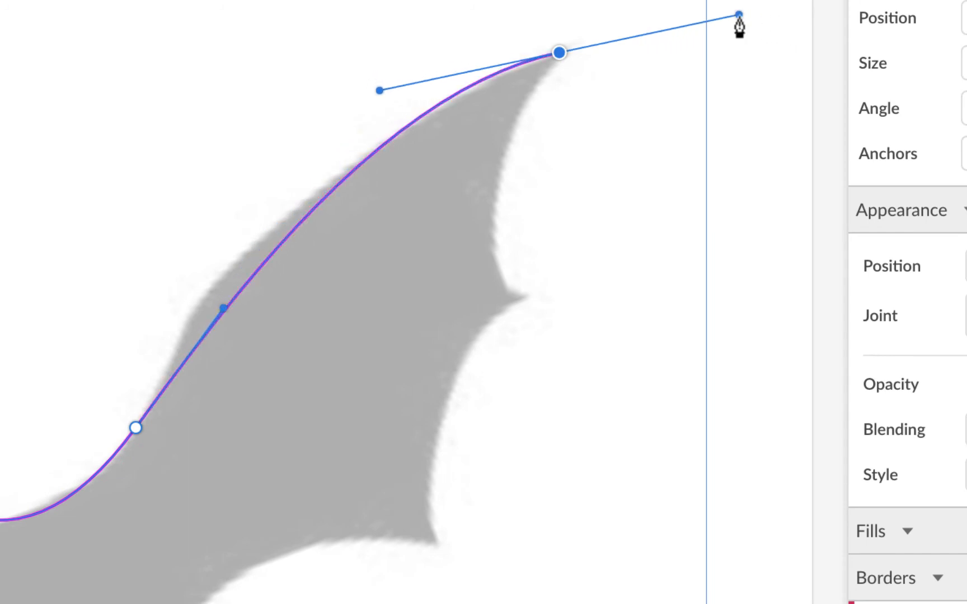
key("ctrl+z")
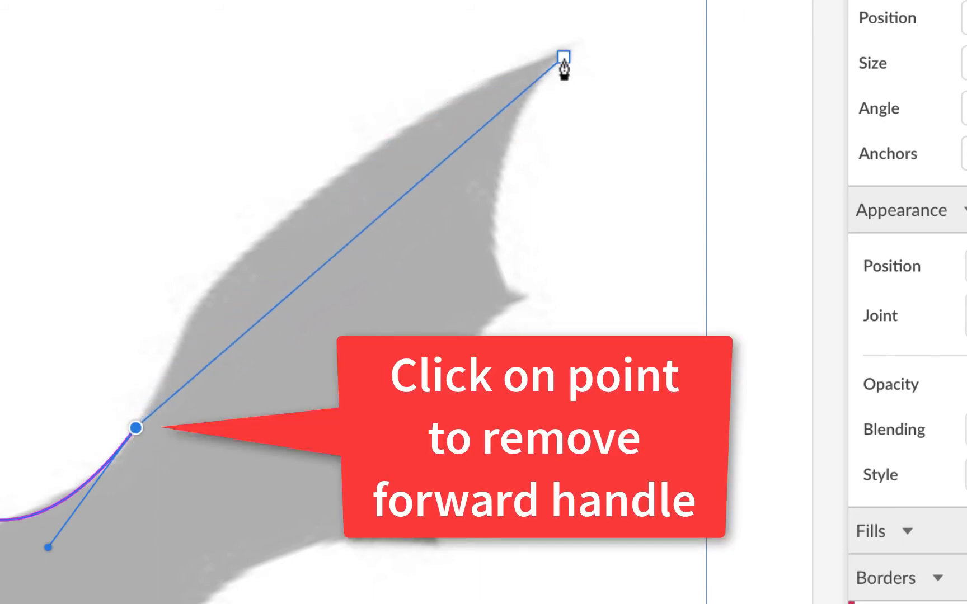
Remove the mid-wing point's forward handle and trace a curved segment along the right wing's upper edge to the wing tip.
left_click_drag(555, 56, 738, 103)
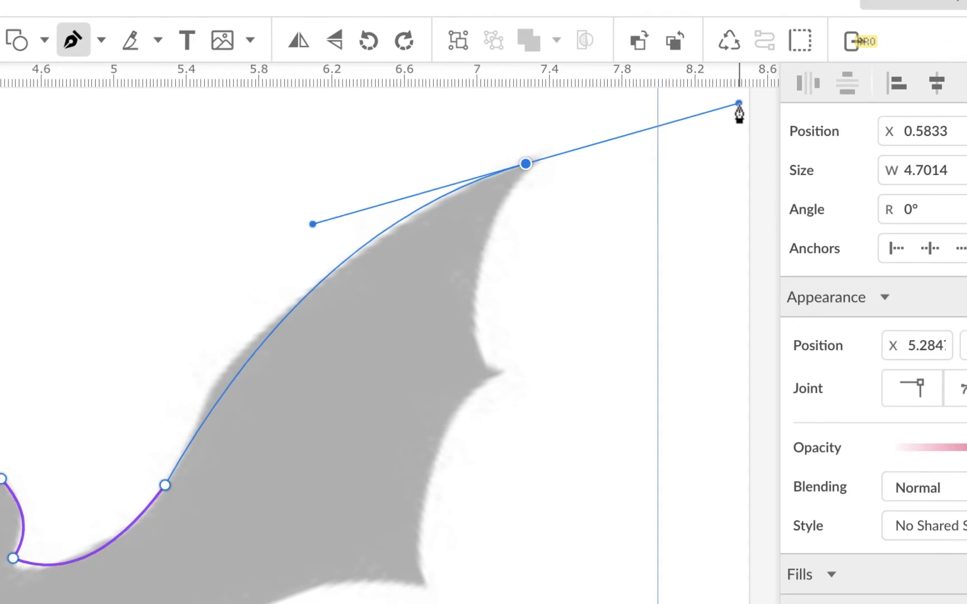
left_click_drag(739, 103, 740, 105)
scroll(728, 112, "up", 2)
scroll(727, 112, "right", 1)
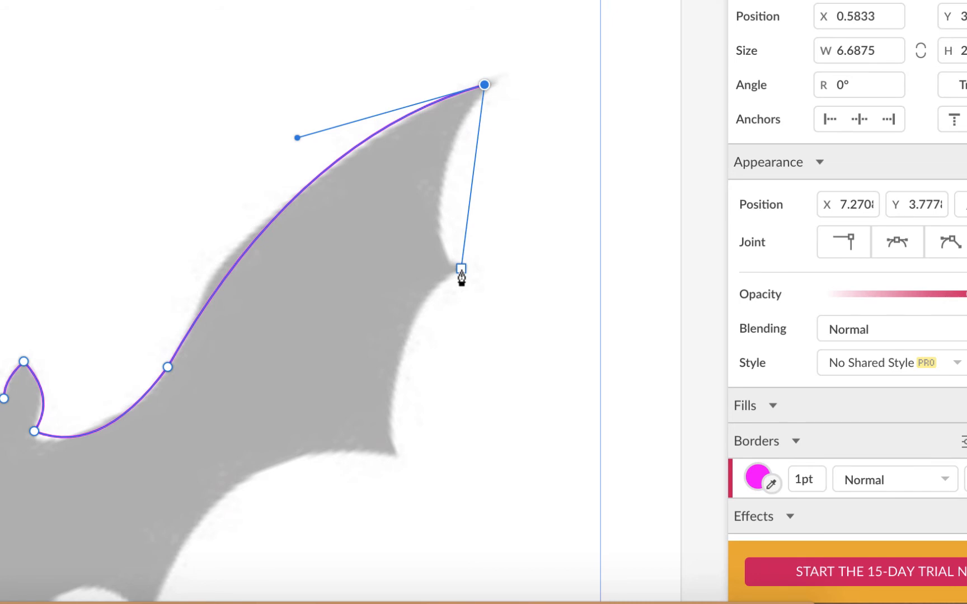
Trace the right wing's outer edge with two inward curves from the tip past the middle spike to the lower corner.
mouse_move(466, 270)
left_mouse_down()
mouse_move(509, 304)
mouse_move(390, 273)
mouse_move(371, 256)
mouse_move(504, 277)
mouse_move(530, 342)
mouse_move(491, 305)
mouse_move(497, 330)
mouse_move(490, 341)
mouse_move(510, 330)
mouse_move(489, 340)
mouse_move(517, 351)
left_mouse_up()
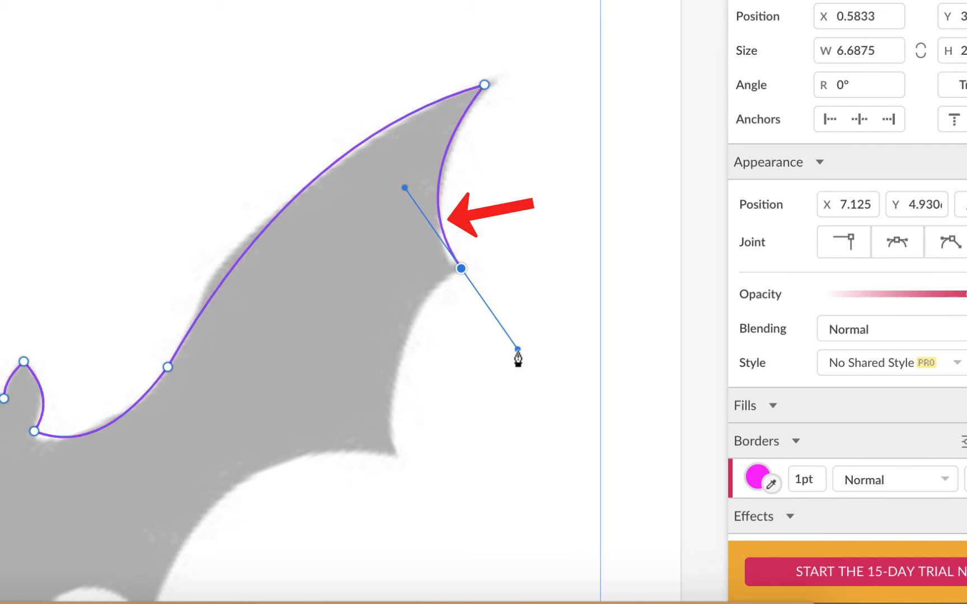
left_click(461, 271)
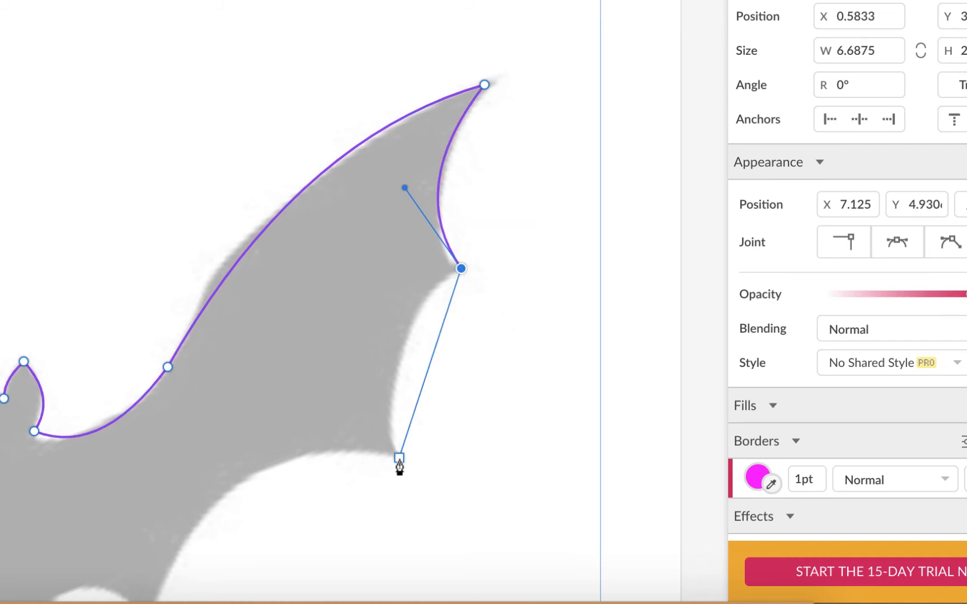
left_click_drag(398, 457, 429, 574)
scroll(432, 566, "down", 5)
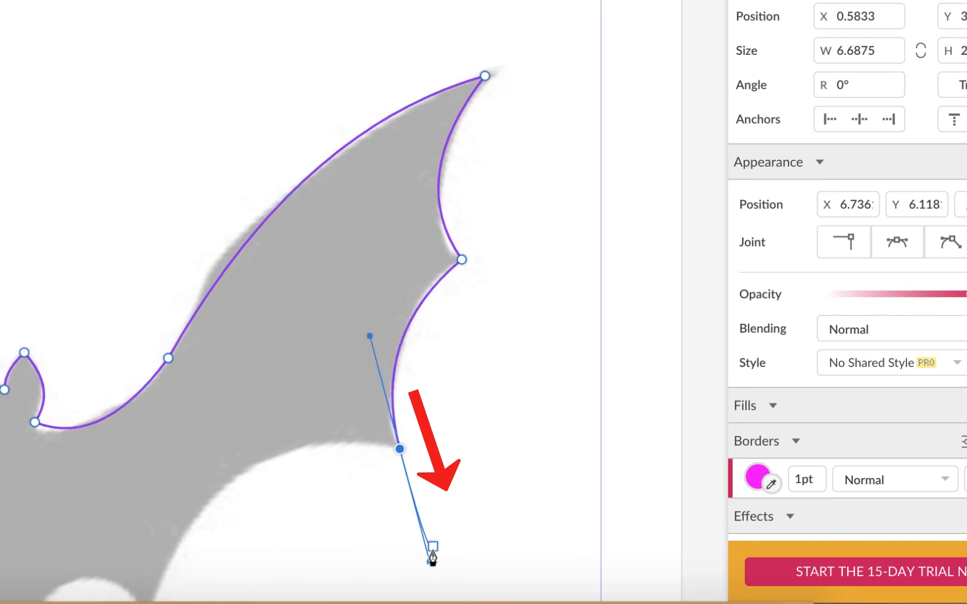
Trace the right wing's underside from its lower corner to the spike beside the body and remove that point's forward handle.
scroll(432, 559, "down", 3)
scroll(431, 557, "left", 7)
scroll(428, 560, "down", 3)
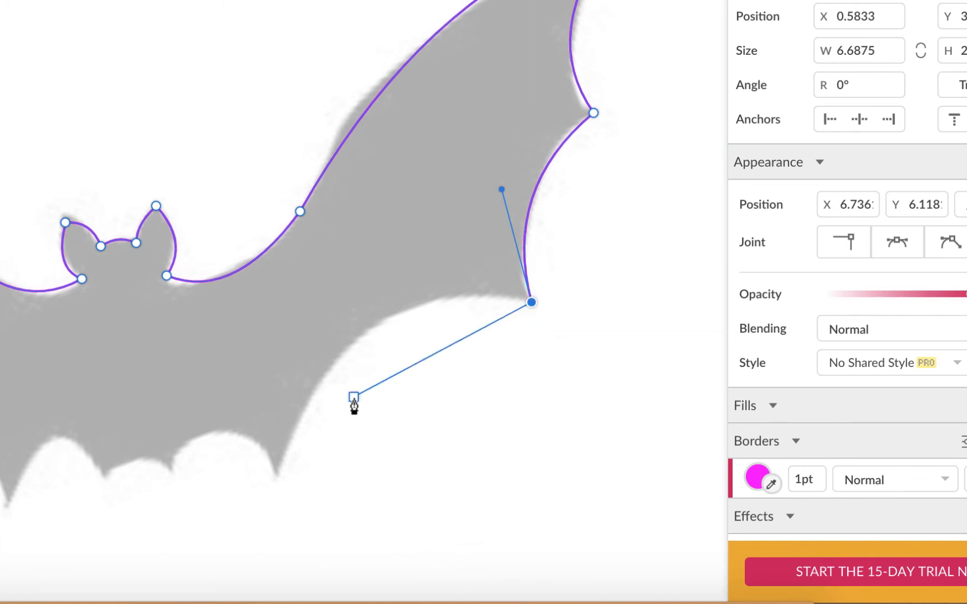
left_click_drag(281, 478, 219, 586)
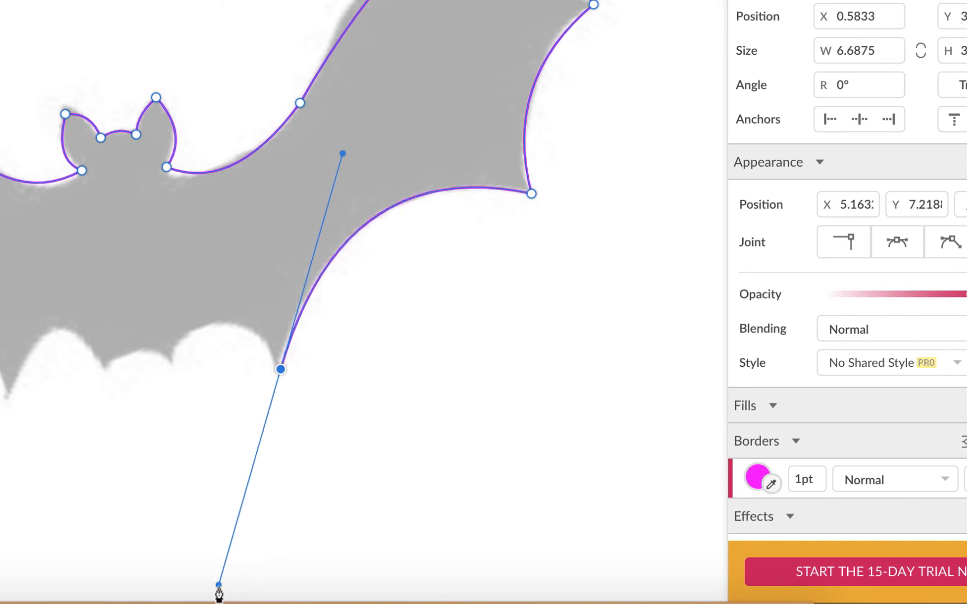
left_click(281, 365)
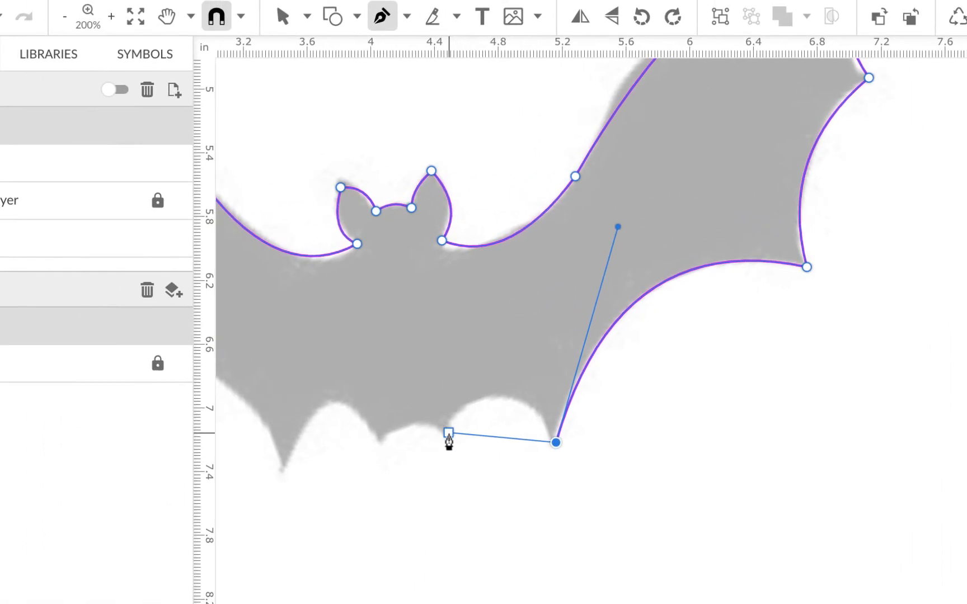
Trace the next two scallops along the bat's bottom edge and remove the last point's forward handle.
left_click_drag(450, 446, 394, 517)
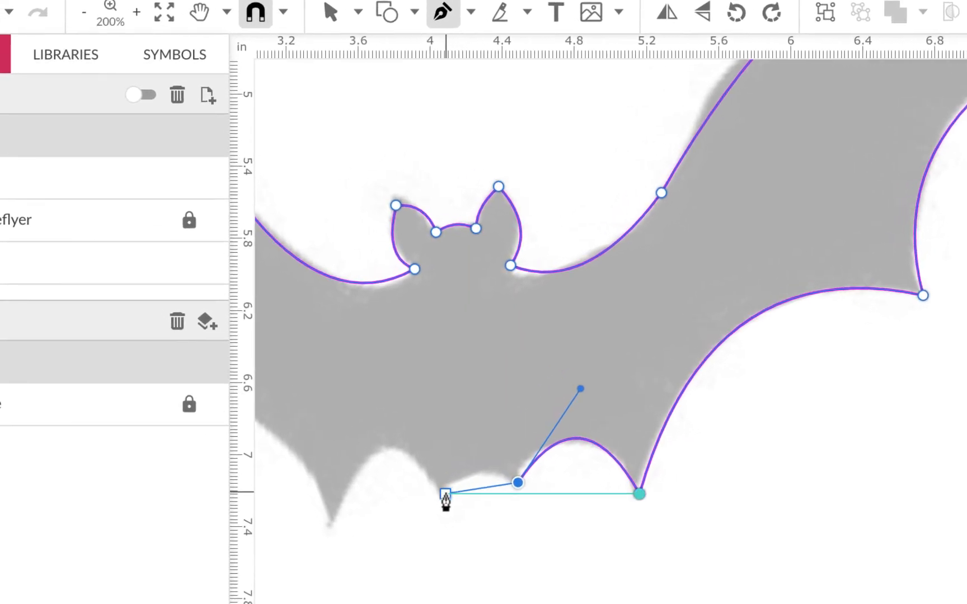
left_click_drag(446, 494, 417, 536)
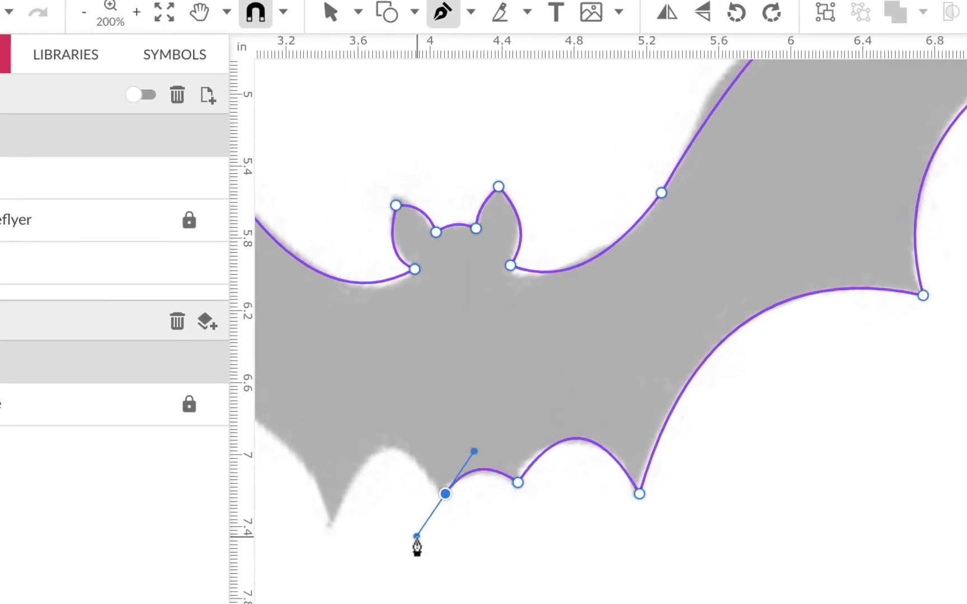
left_click(446, 494)
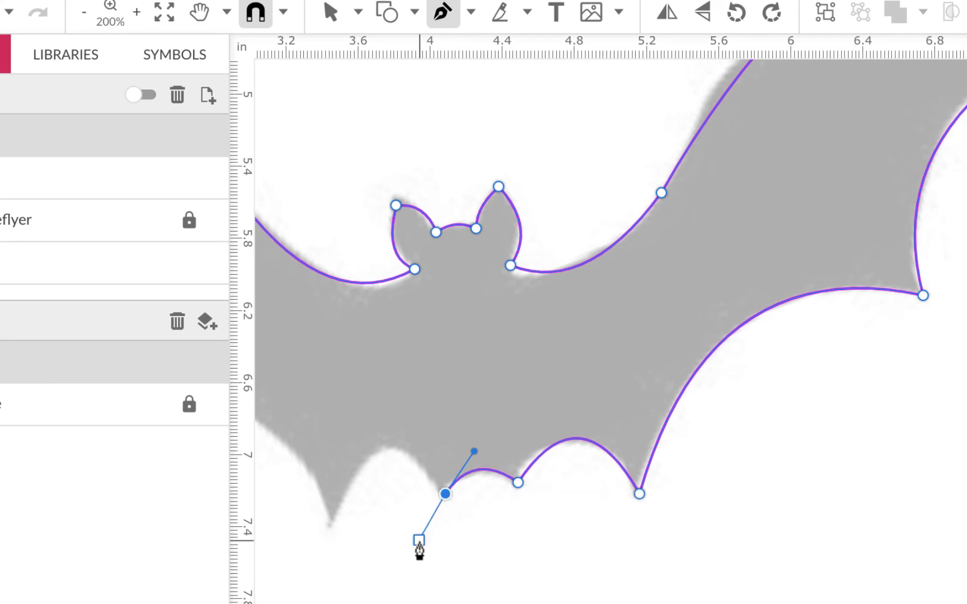
Trace the last bottom scallop to the spike left of the body and the left wing's underside to its lower outer corner.
scroll(420, 542, "left", 1)
scroll(419, 551, "left", 6)
scroll(419, 551, "up", 1)
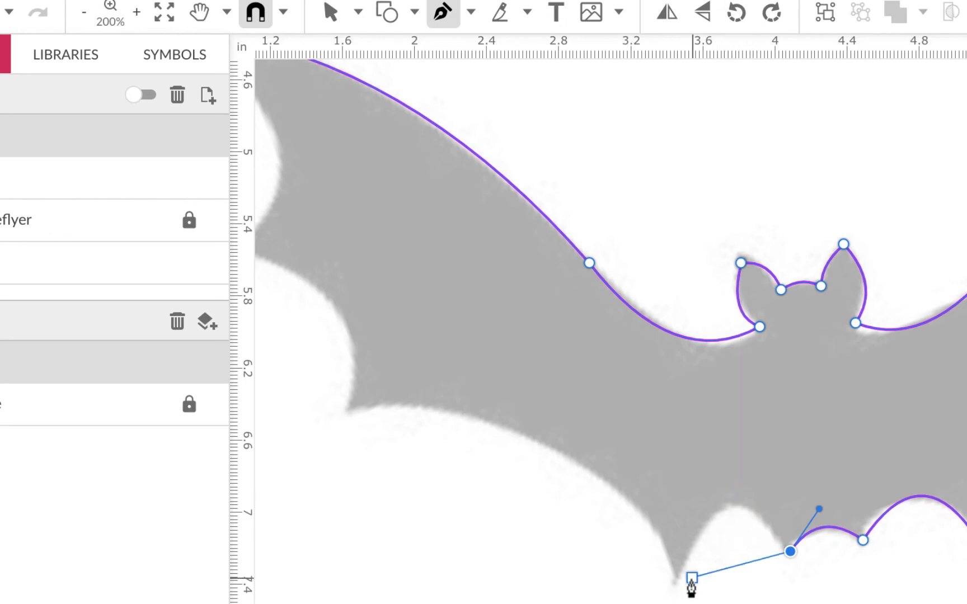
left_click_drag(681, 458, 629, 574)
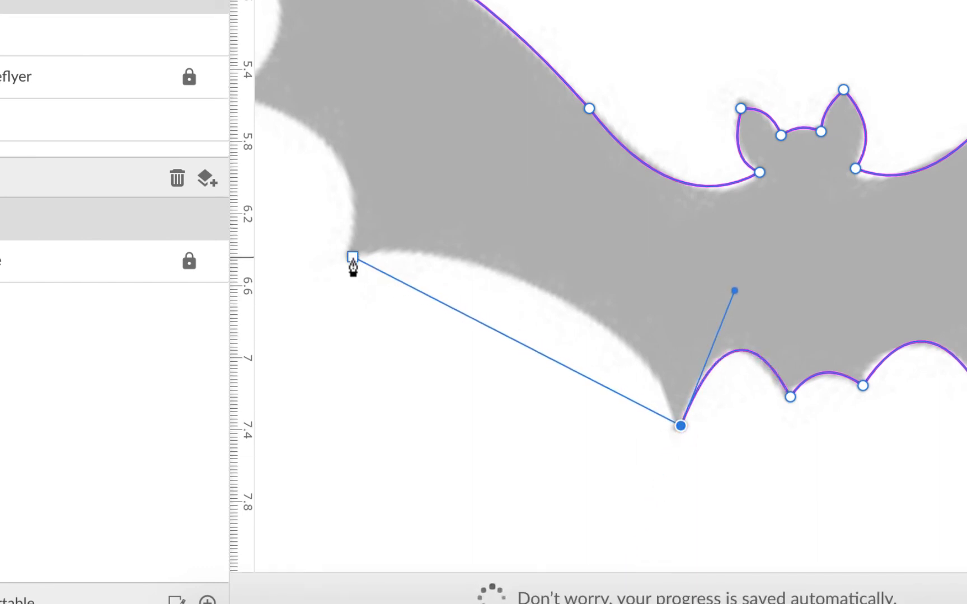
left_click_drag(353, 257, 238, 268)
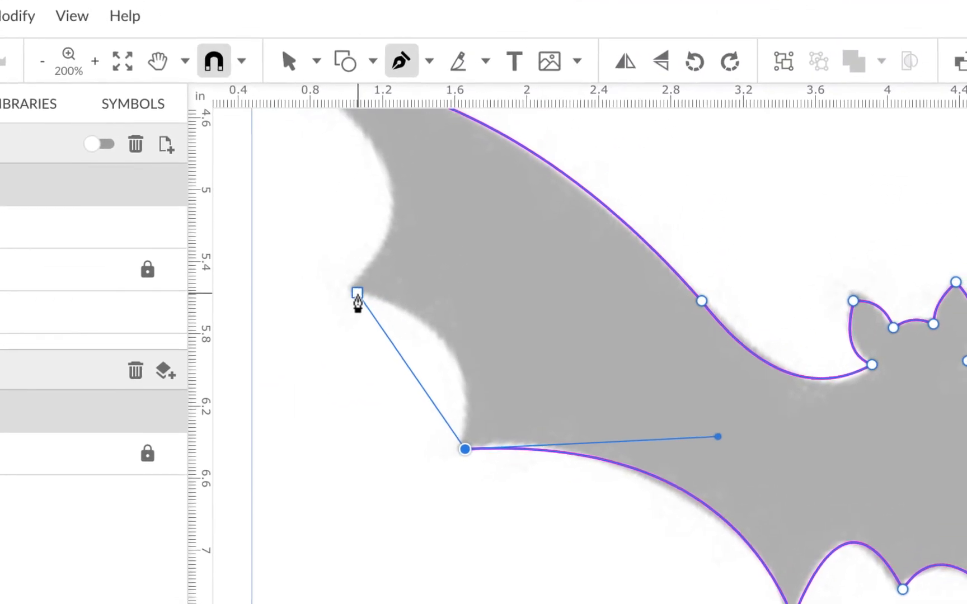
Trace the left wing's outer edge with two inward curves past the middle spike and close the path at the wing tip.
left_click_drag(399, 100, 319, 95)
left_click_drag(276, 290, 237, 279)
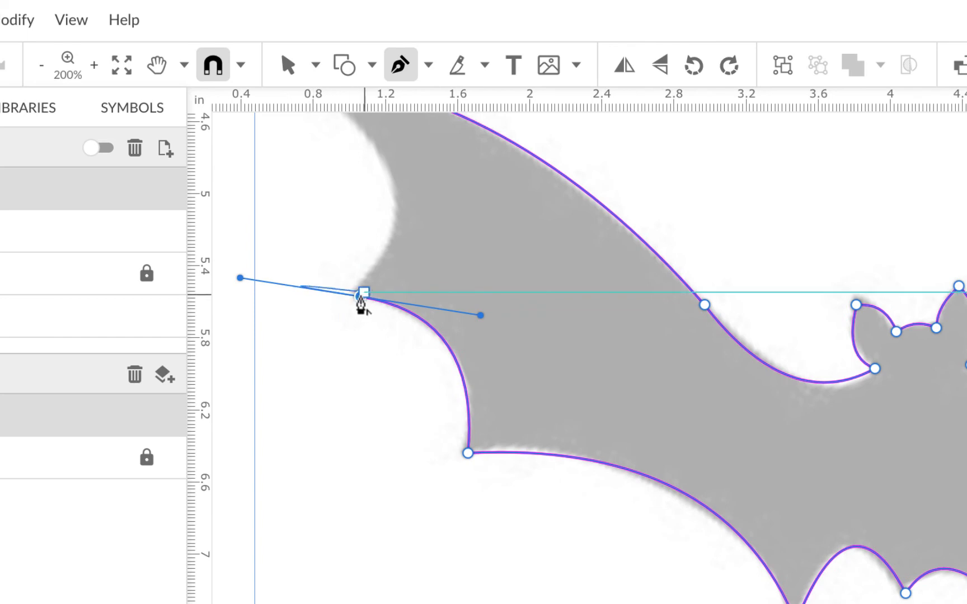
scroll(426, 299, "up", 5)
scroll(427, 299, "left", 1)
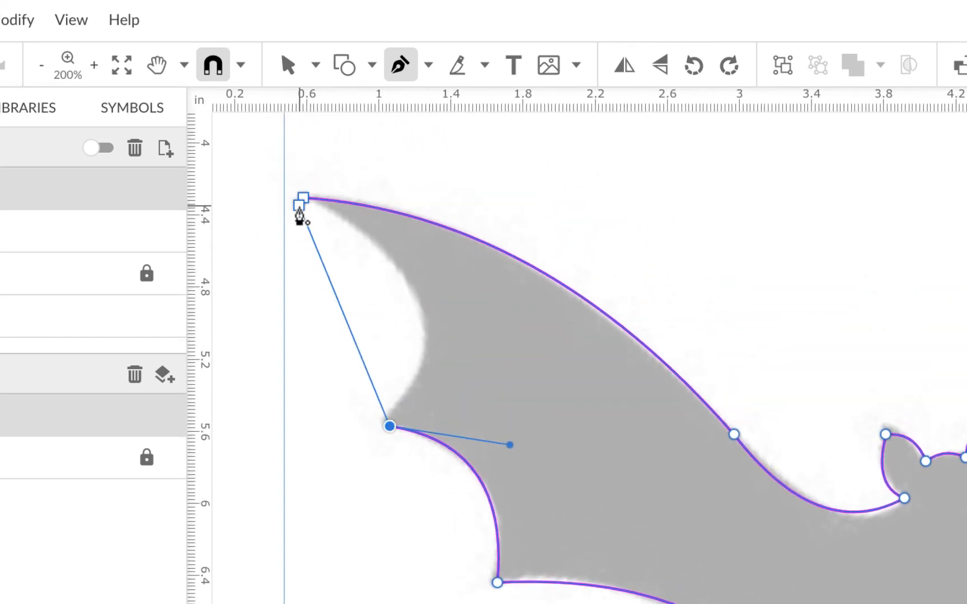
scroll(300, 217, "up", 3)
scroll(300, 216, "up", 2)
scroll(300, 216, "left", 3)
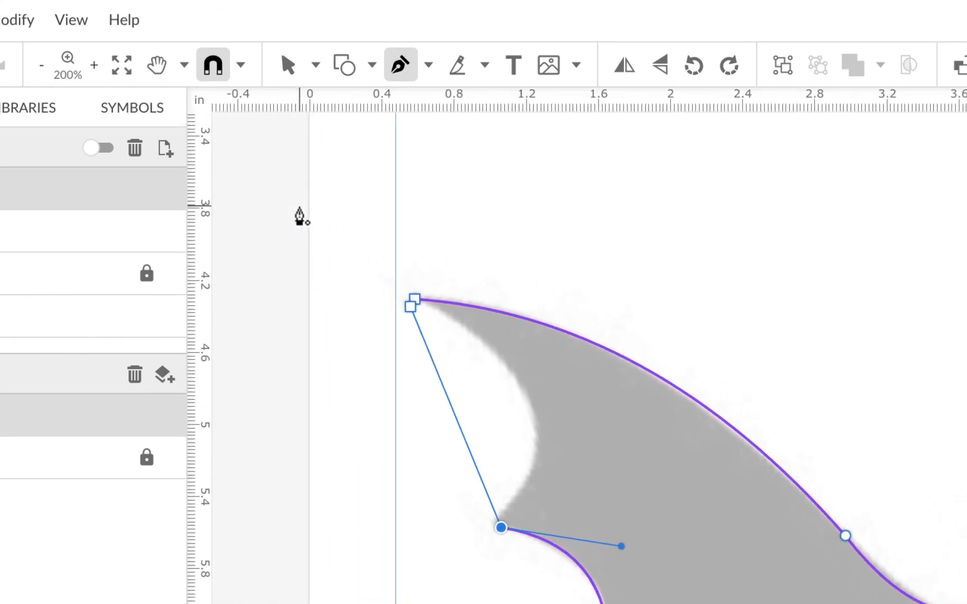
left_click_drag(414, 302, 234, 213)
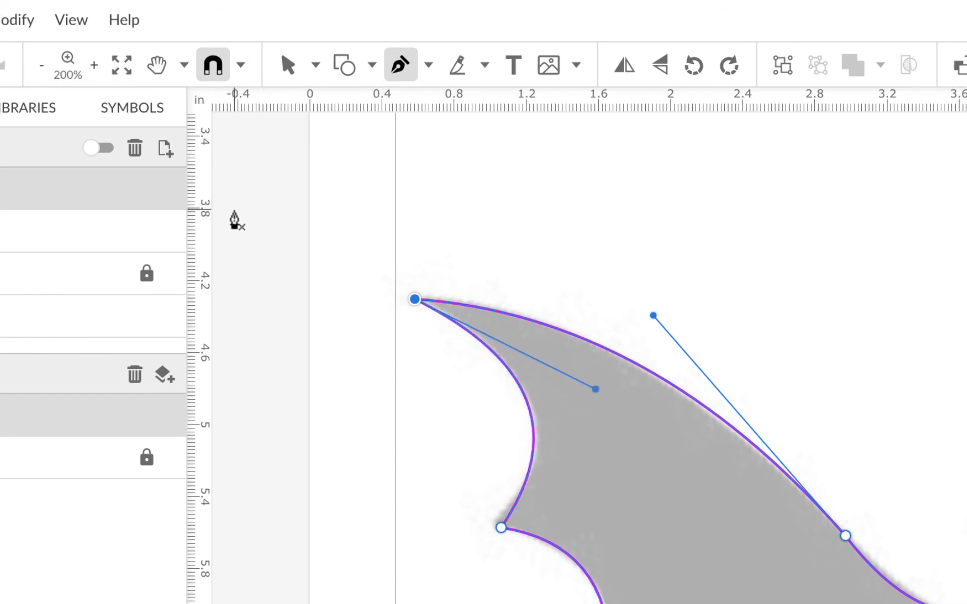
Switch from the Pen tool to the Subselect tool and deselect the finished bat path.
scroll(234, 211, "left", 1)
scroll(322, 168, "up", 1)
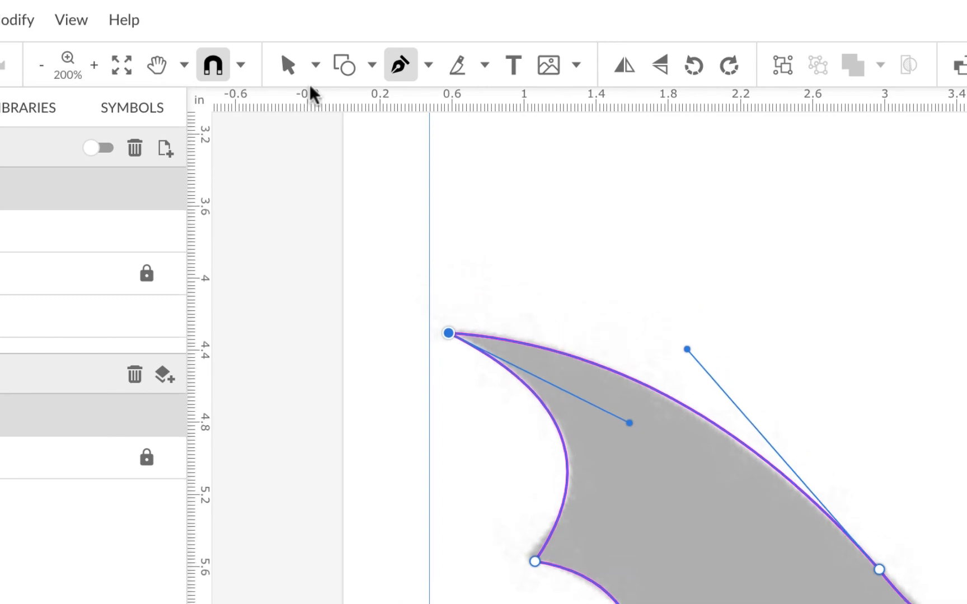
left_click(316, 65)
left_click(347, 138)
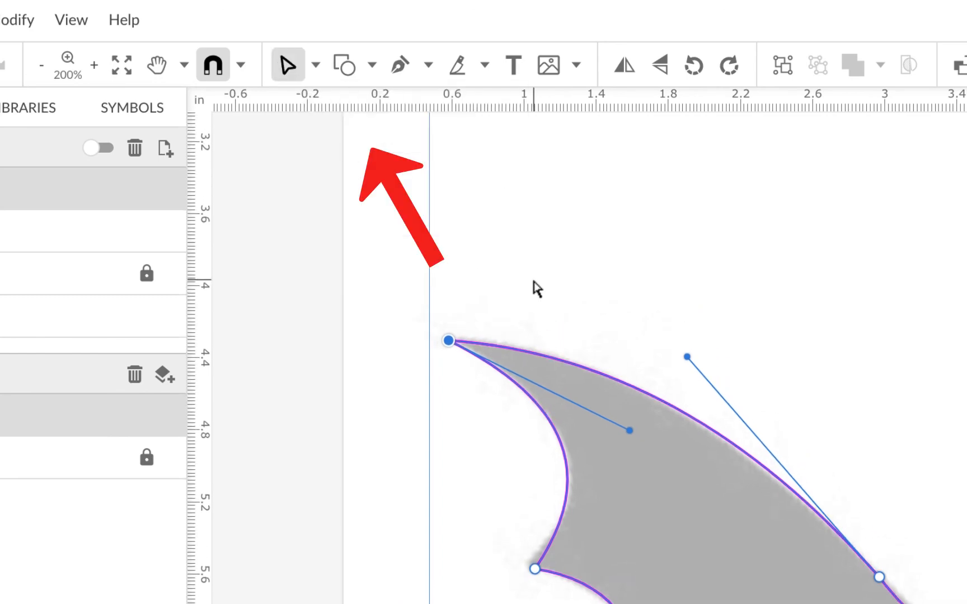
left_click(641, 316)
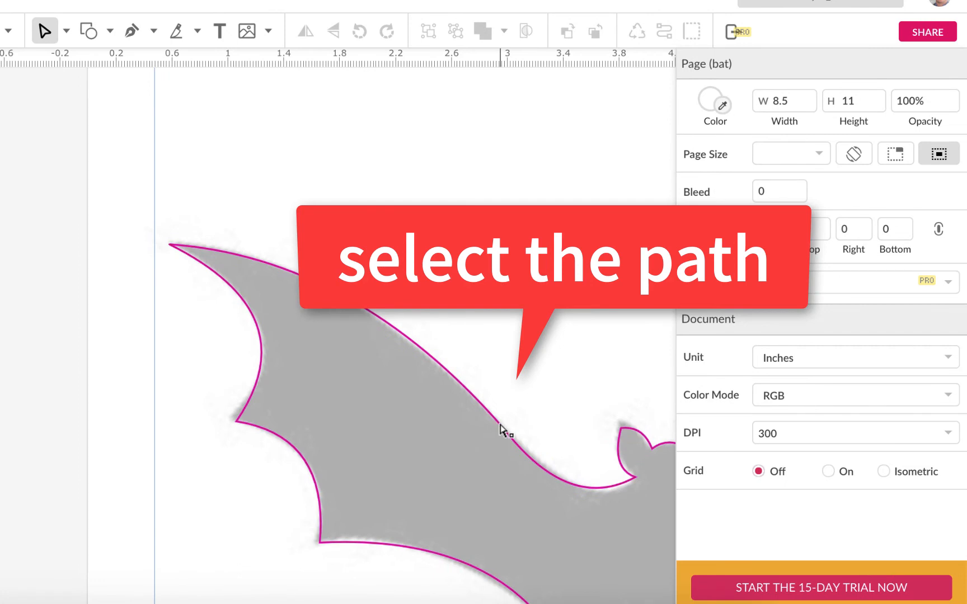
Set the bat path's border color to black (#000000).
left_click(502, 428)
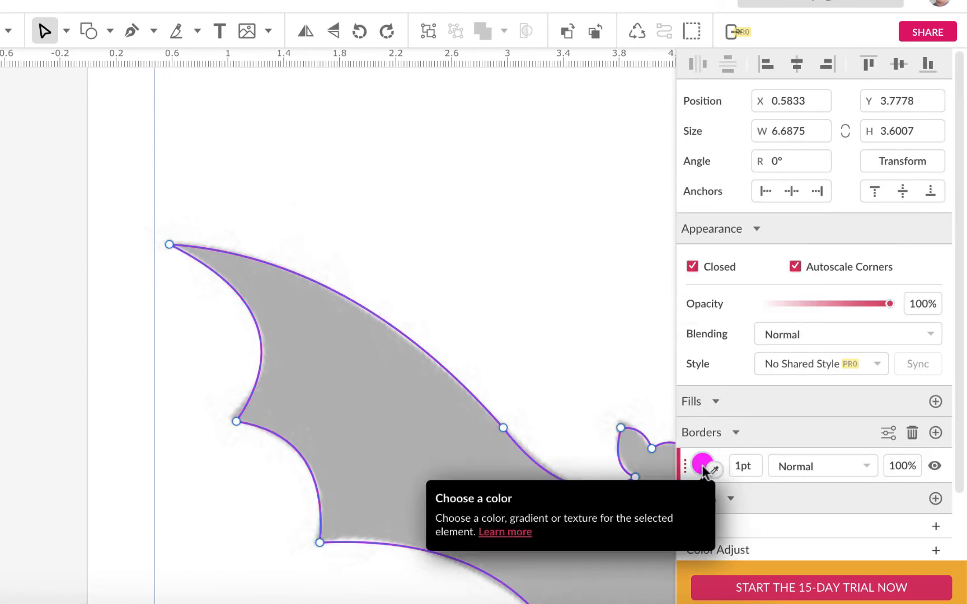
left_click(701, 465)
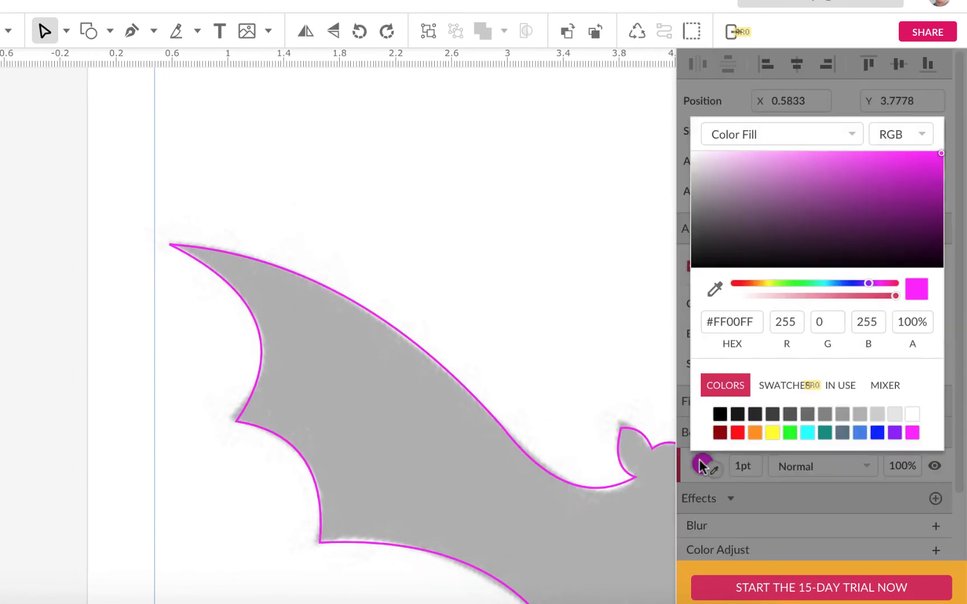
left_click(720, 415)
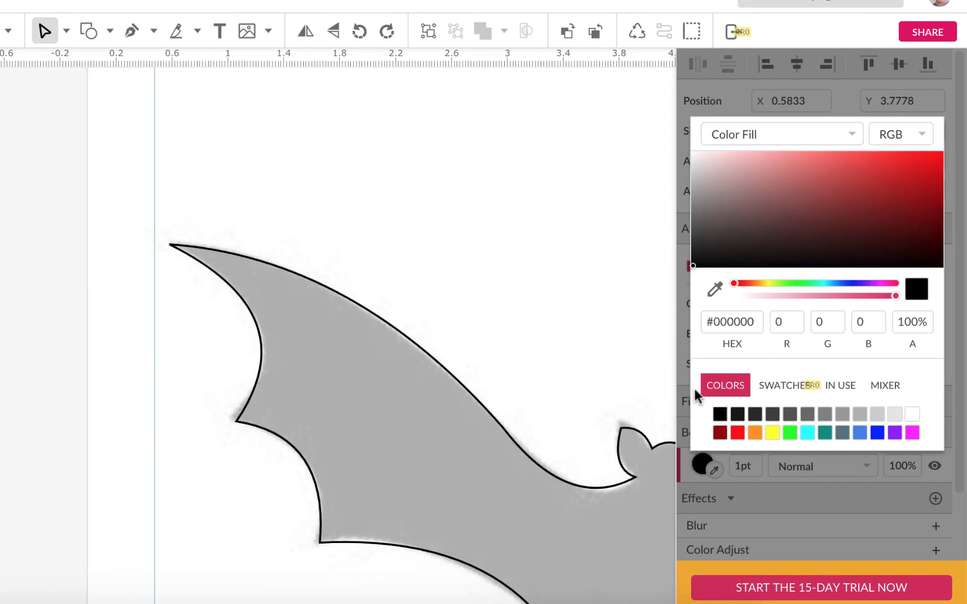
left_click(648, 289)
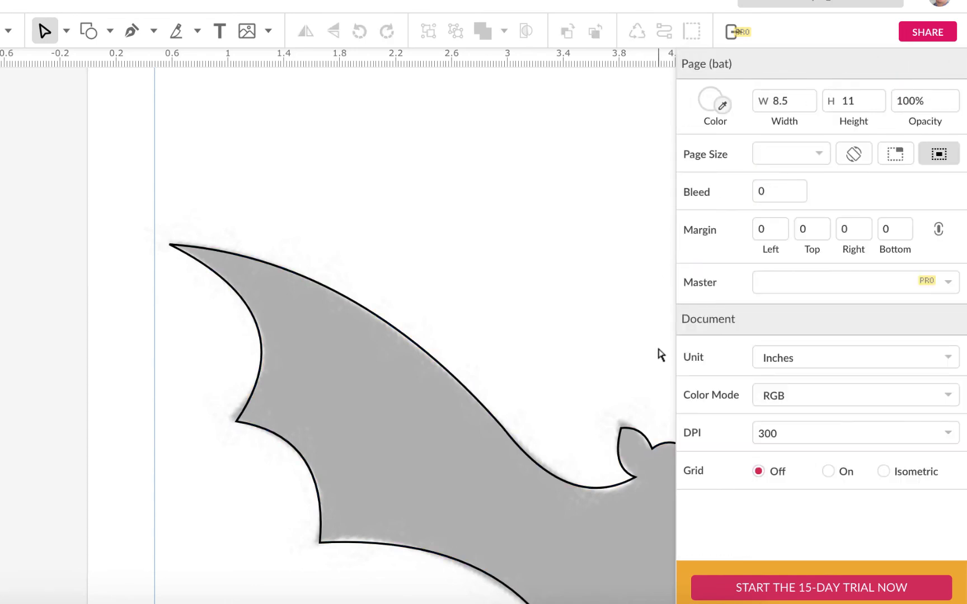
Remove the bat path's border and add a black fill instead.
left_click(644, 438)
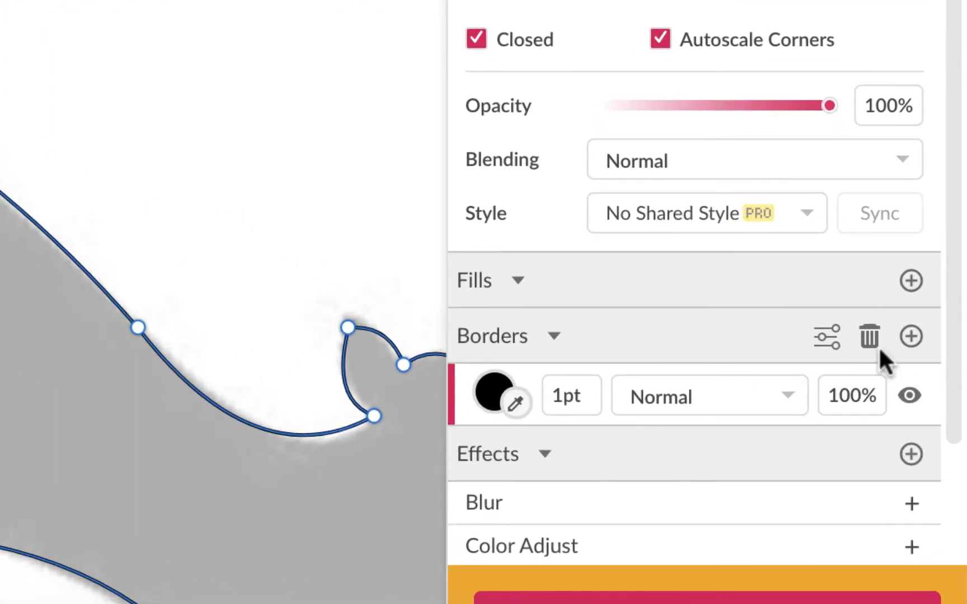
left_click(867, 333)
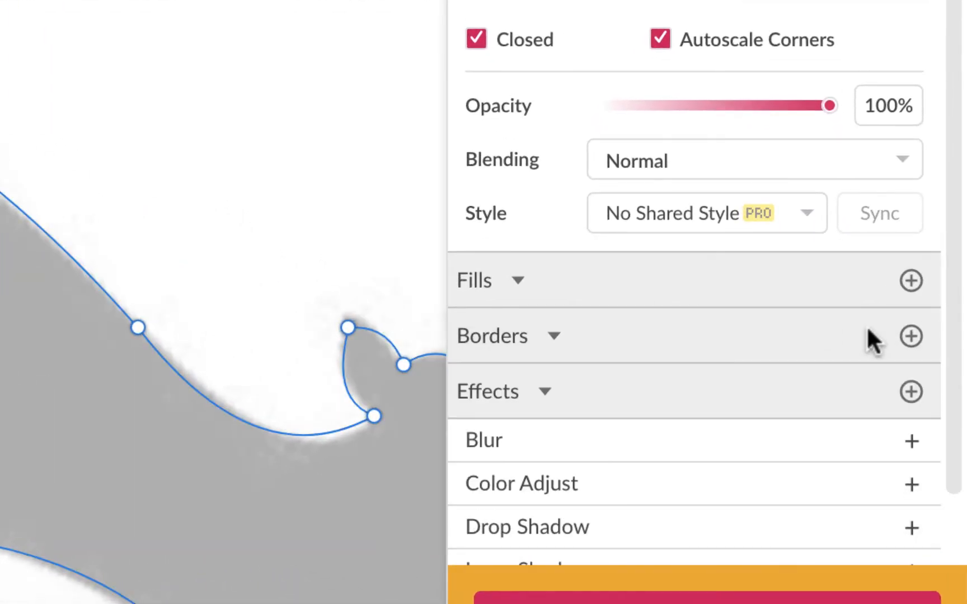
left_click(911, 281)
Reshape the bat's ears by moving both tips upward and shifting the right ear's inner base point slightly down and outward.
scroll(382, 283, "right", 5)
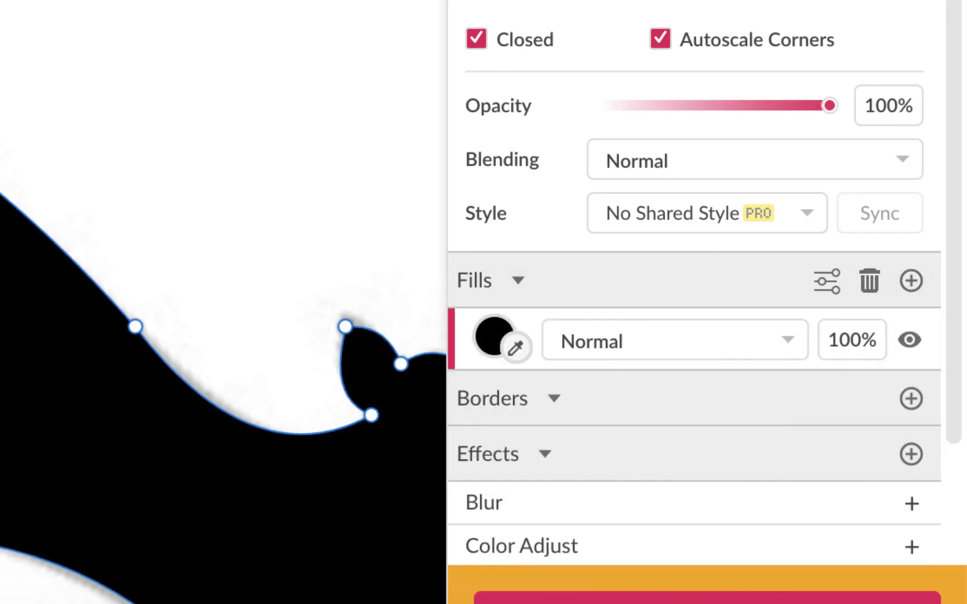
scroll(224, 302, "down", 4)
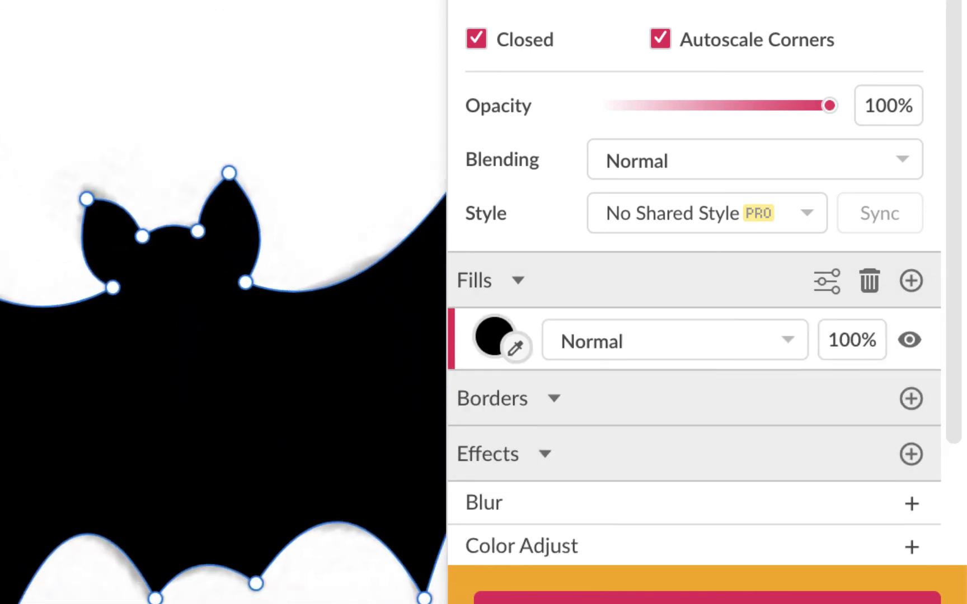
scroll(414, 224, "up", 5)
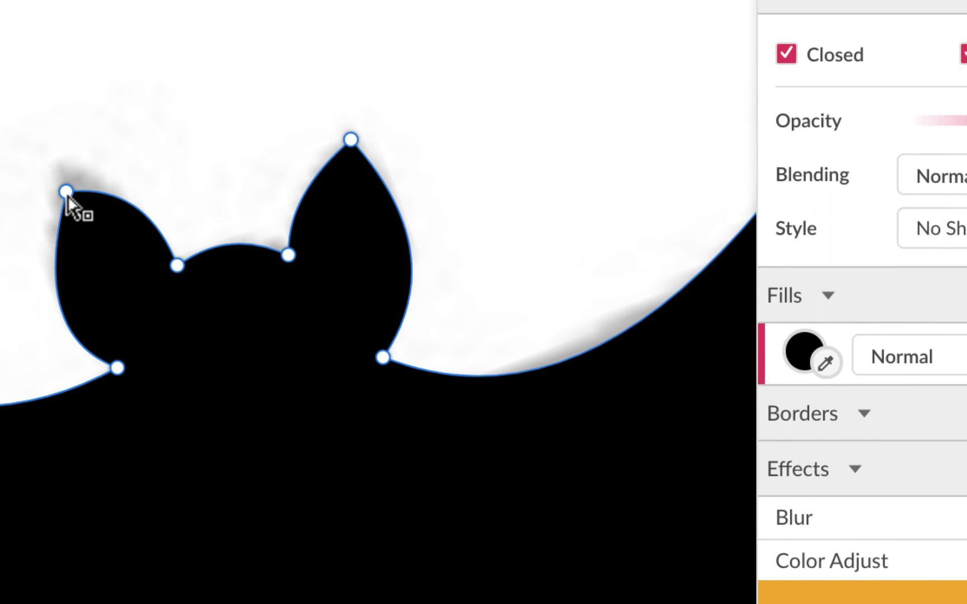
left_click_drag(66, 196, 180, 162)
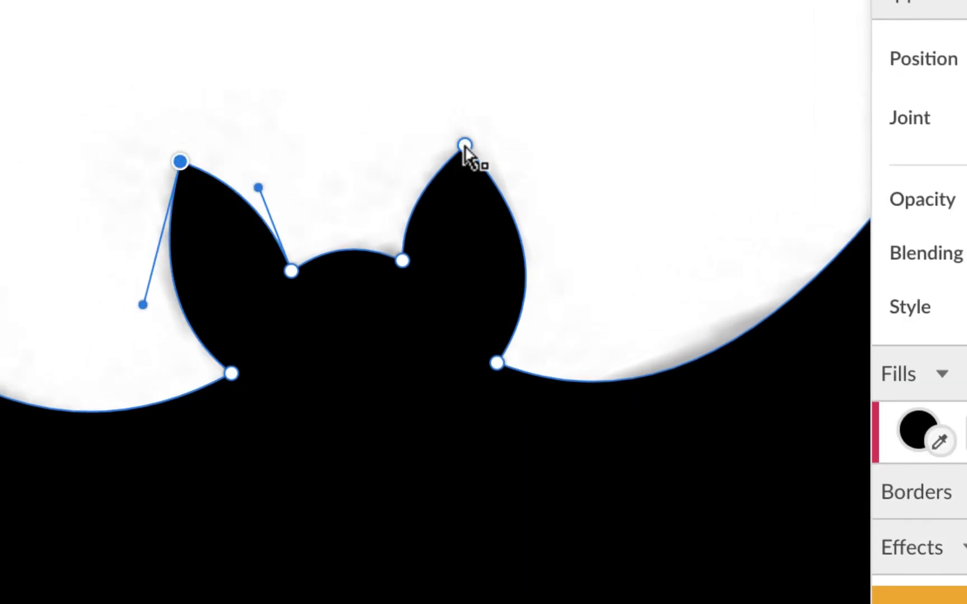
left_click_drag(464, 146, 471, 128)
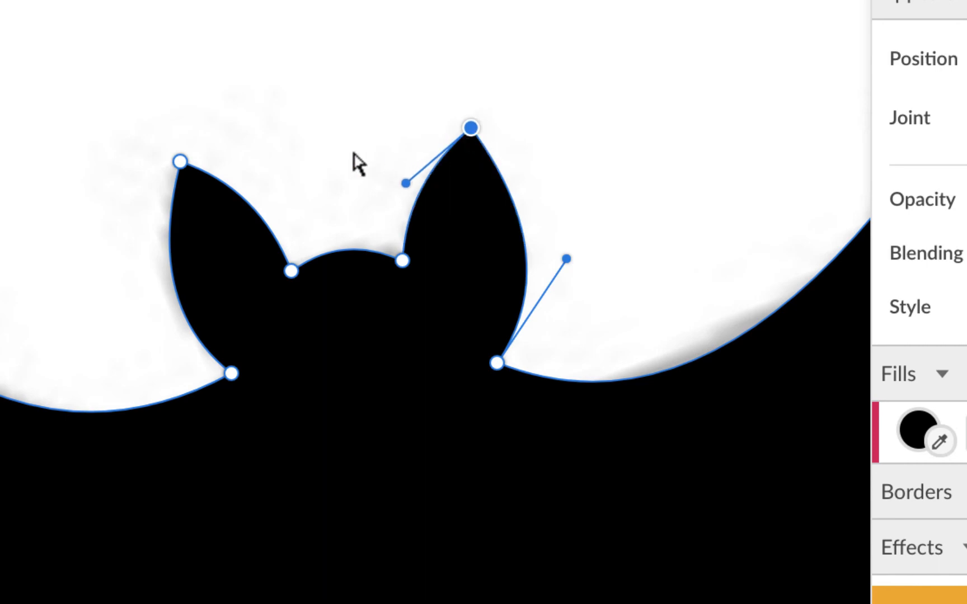
left_click_drag(180, 161, 180, 135)
left_click(231, 375)
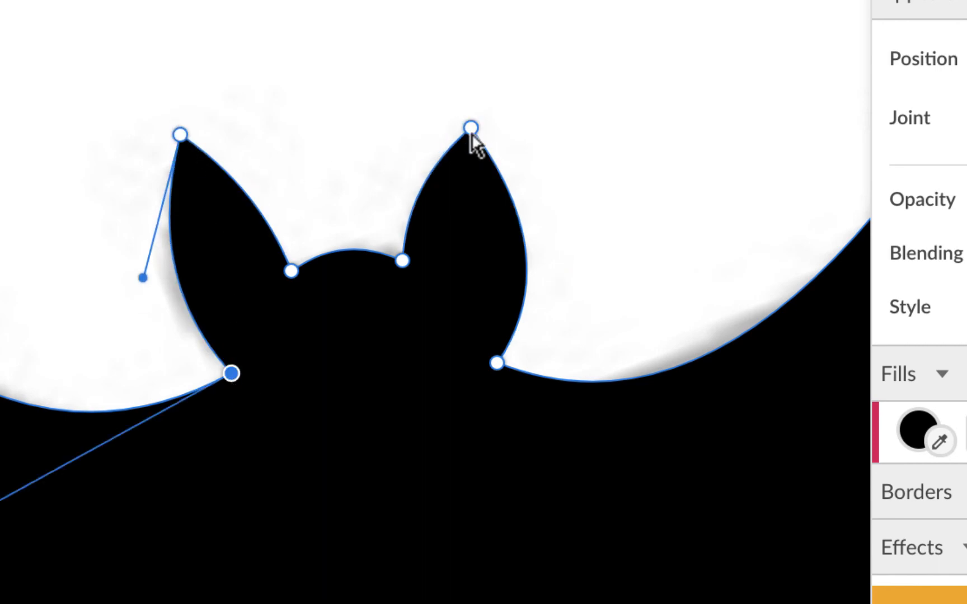
left_click_drag(471, 131, 496, 105)
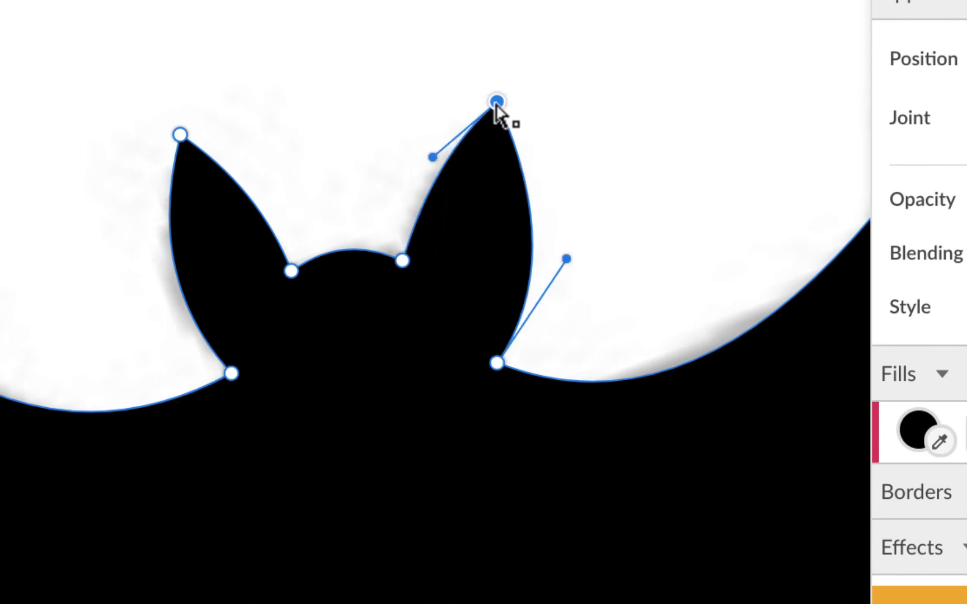
left_click(180, 134)
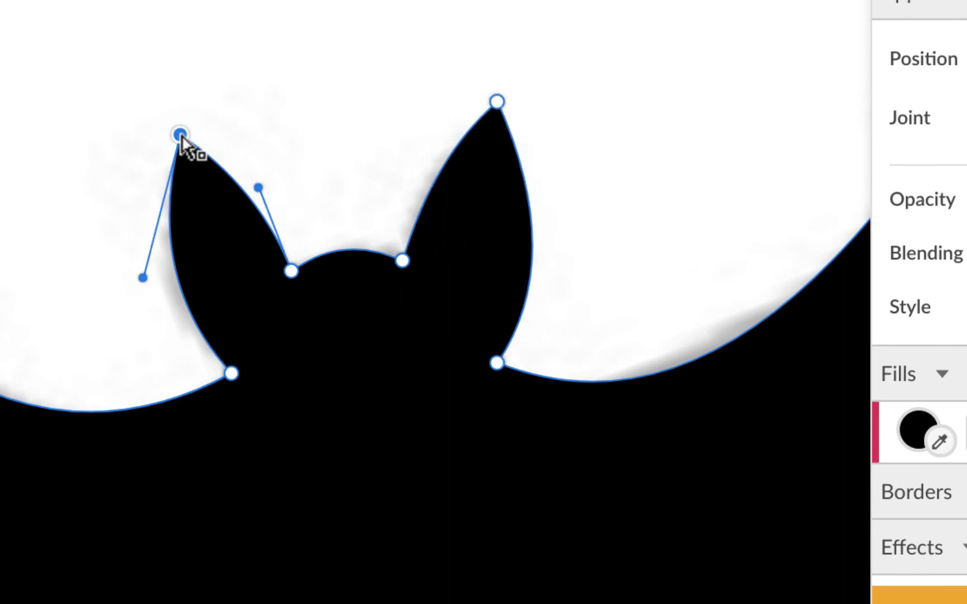
left_click_drag(180, 136, 173, 122)
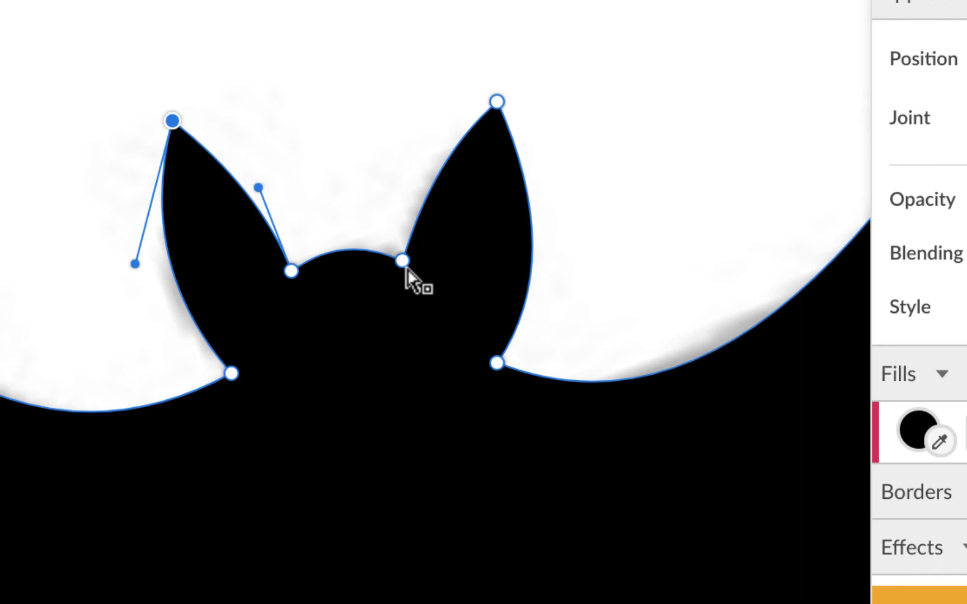
left_click_drag(406, 268, 416, 279)
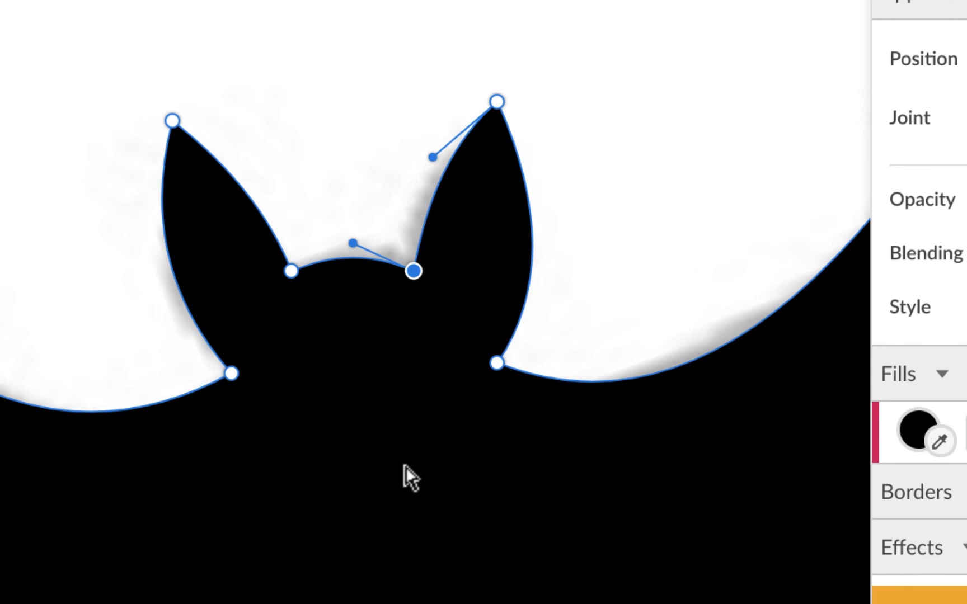
Lengthen the right wing tip's handle along the upper edge to match the silhouette, and deselect the path.
scroll(404, 477, "down", 8)
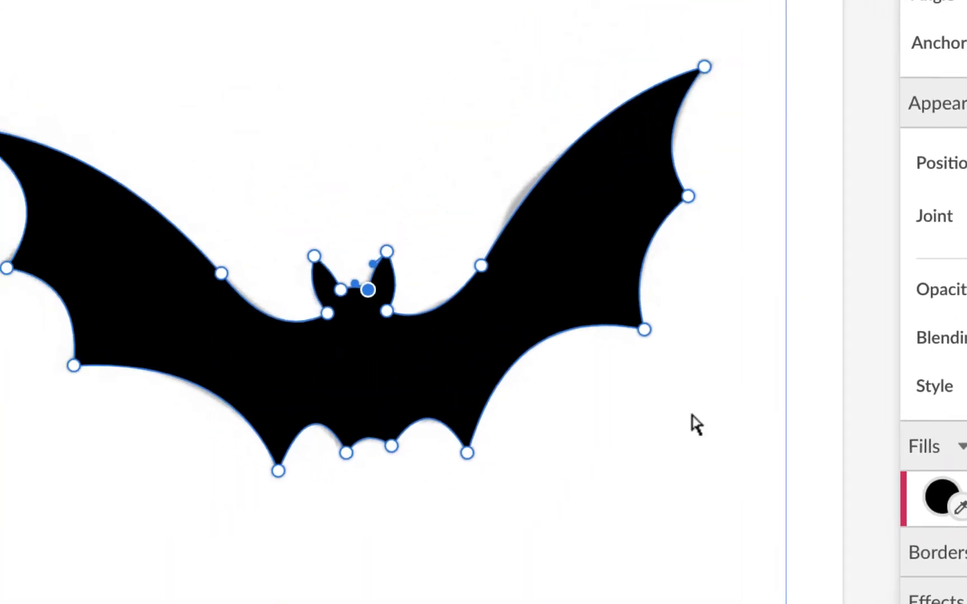
left_click(704, 67)
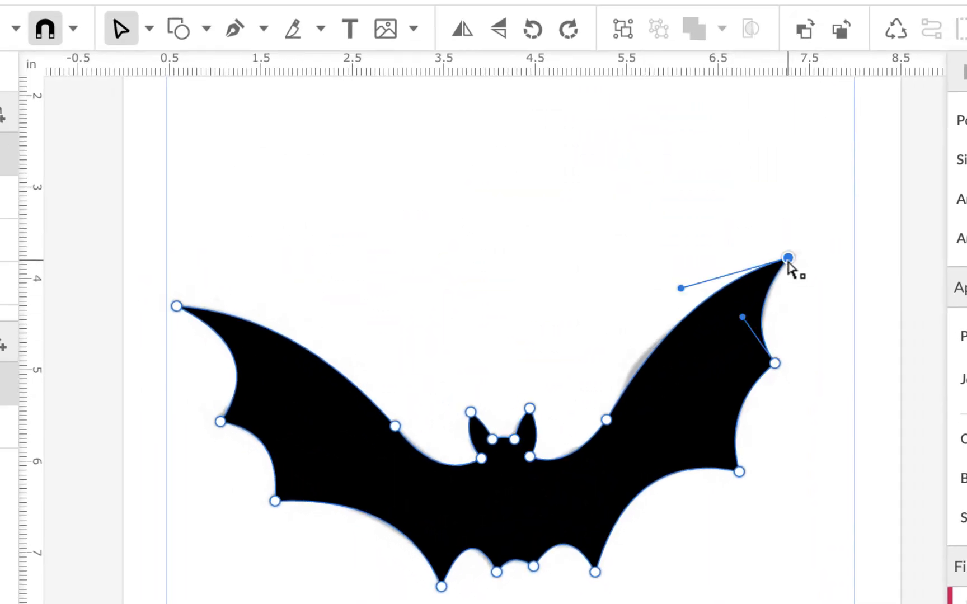
left_click_drag(680, 288, 661, 302)
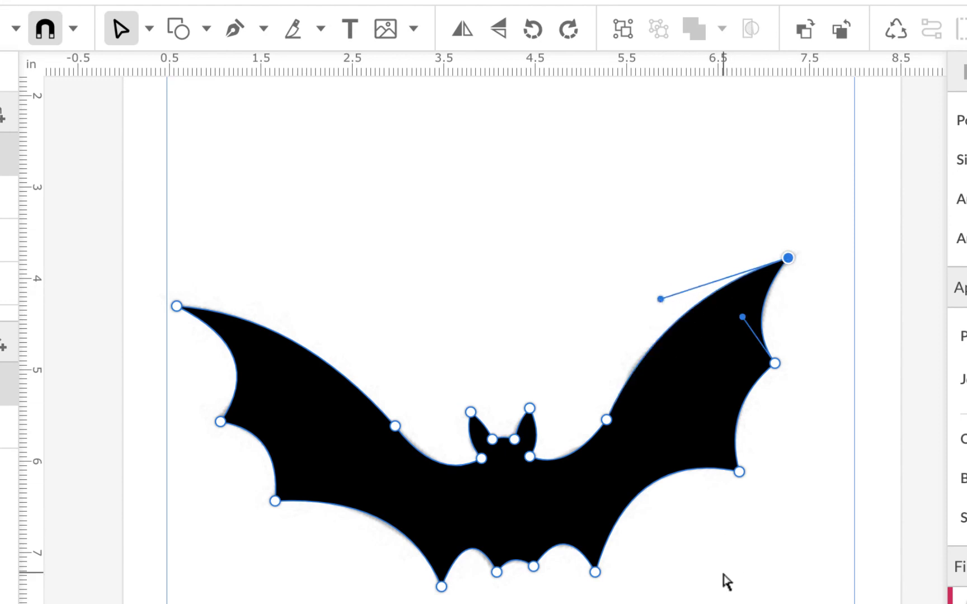
left_click(305, 261)
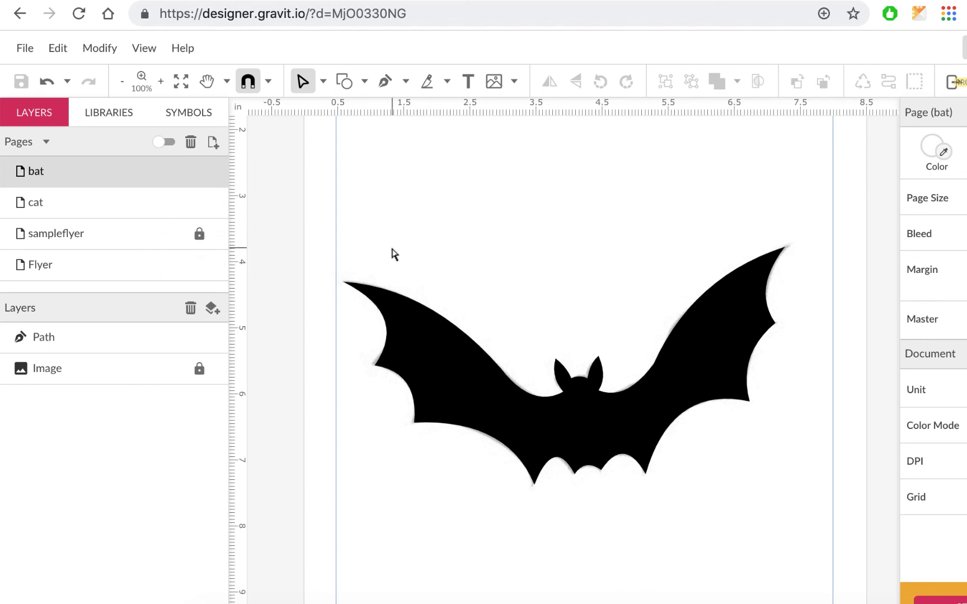
Open the cat page and look over the cat silhouette.
left_click(150, 212)
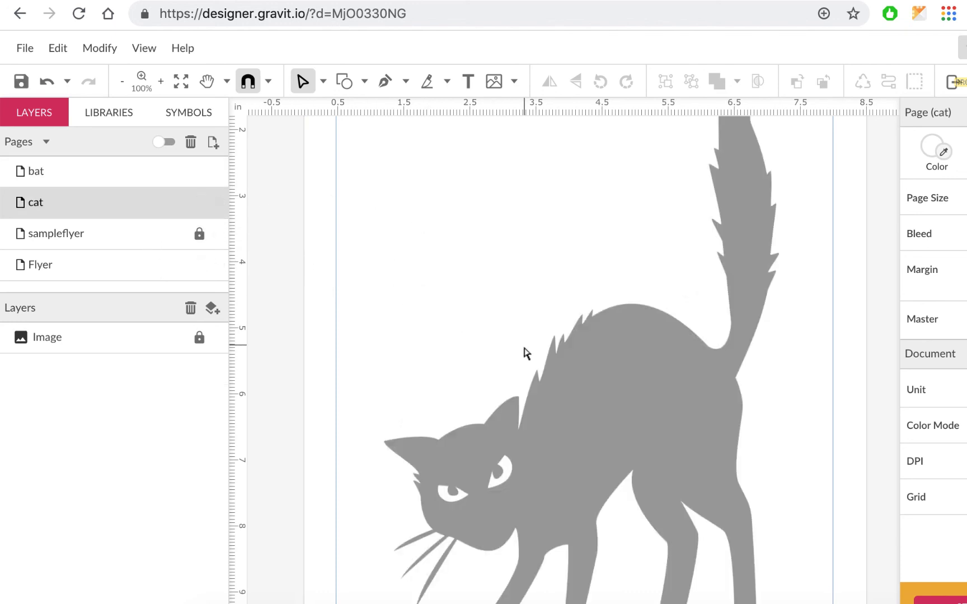
scroll(525, 354, "down", 2)
scroll(525, 354, "down", 3)
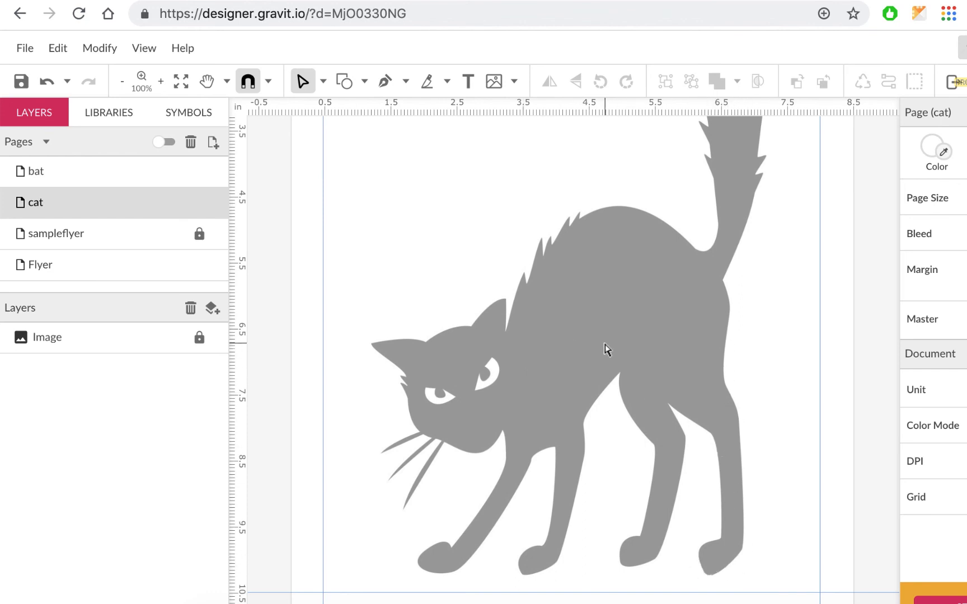
scroll(608, 350, "up", 3)
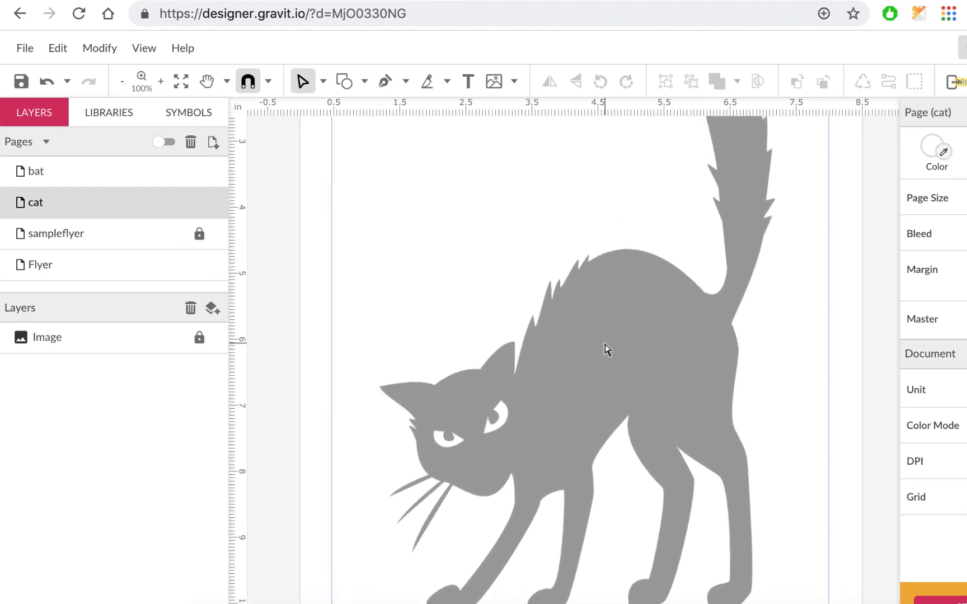